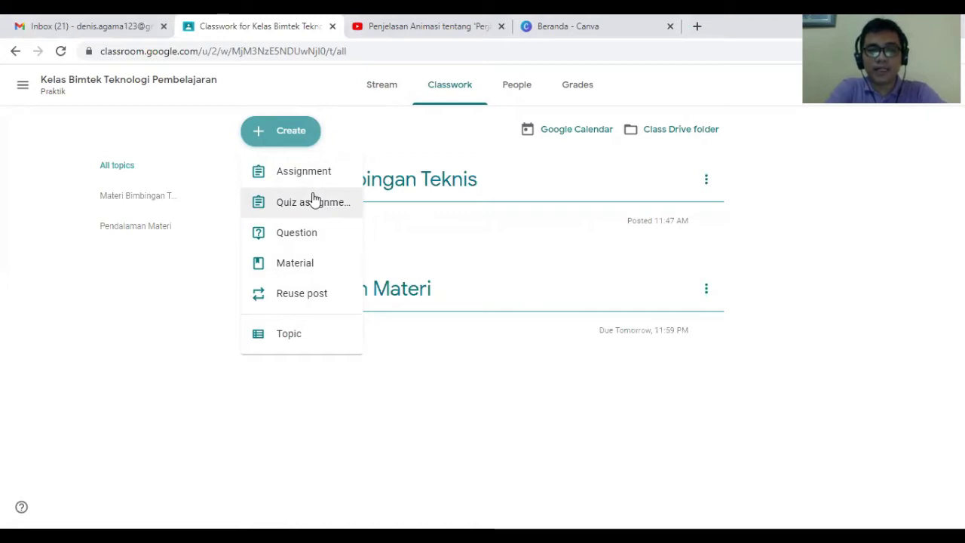
- Start a new material post under the topic Materi Bimbingan Teknis, keeping it assigned to all students
click(294, 270)
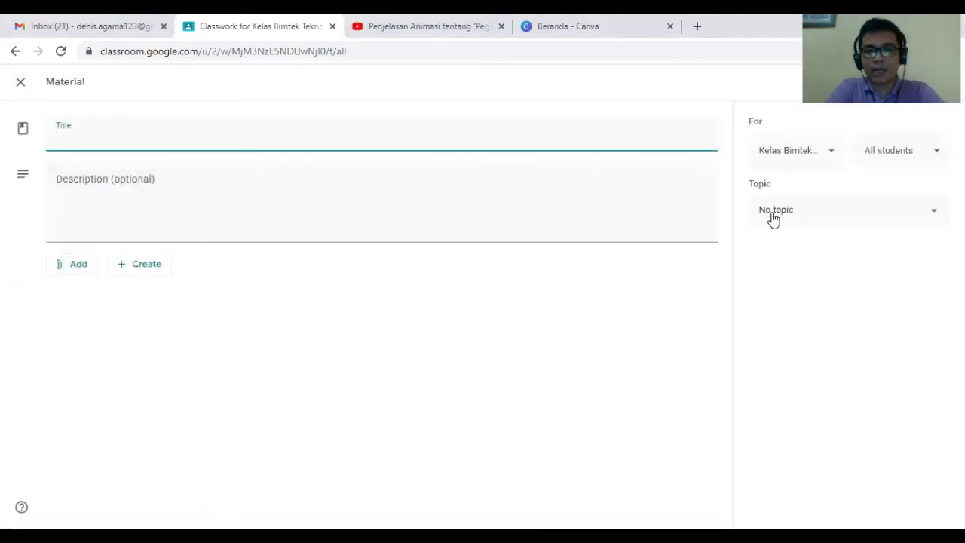
click(773, 219)
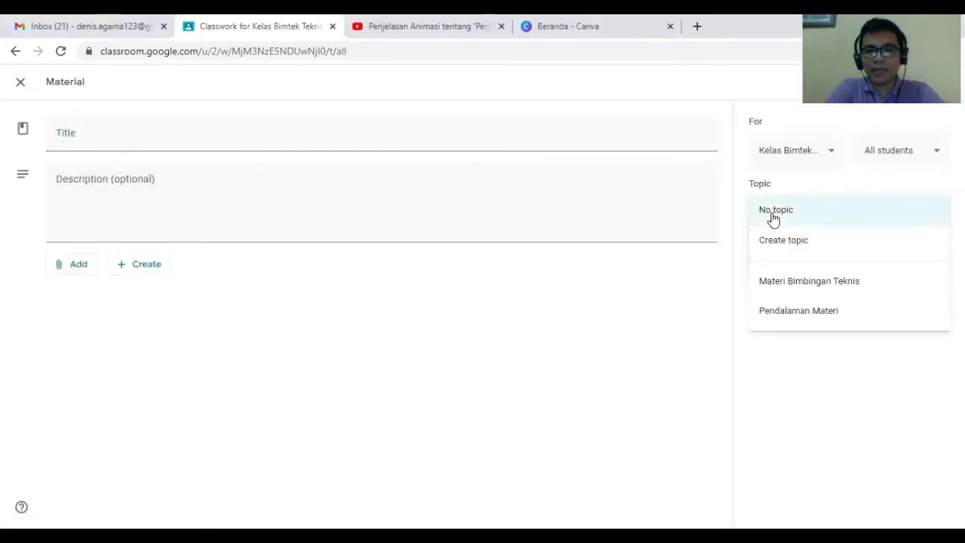
click(815, 281)
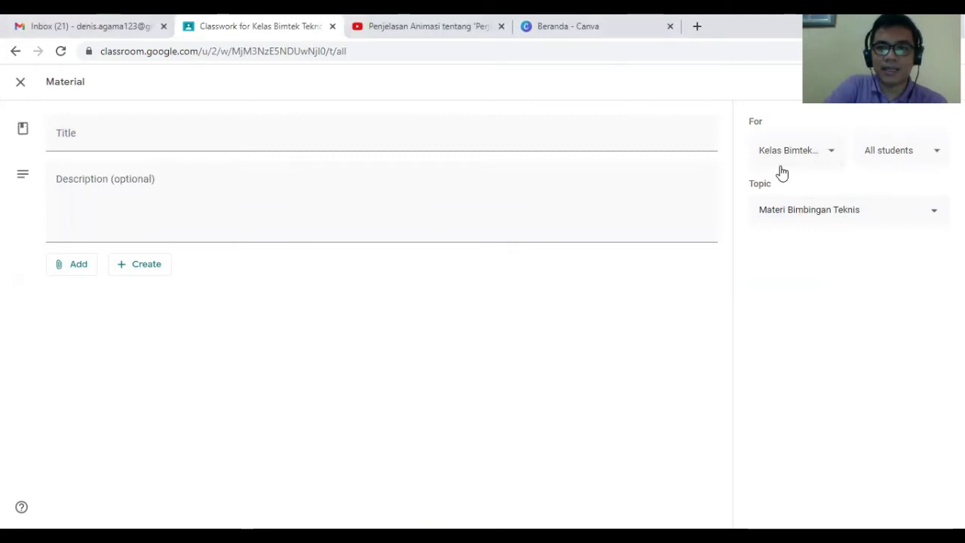
click(920, 158)
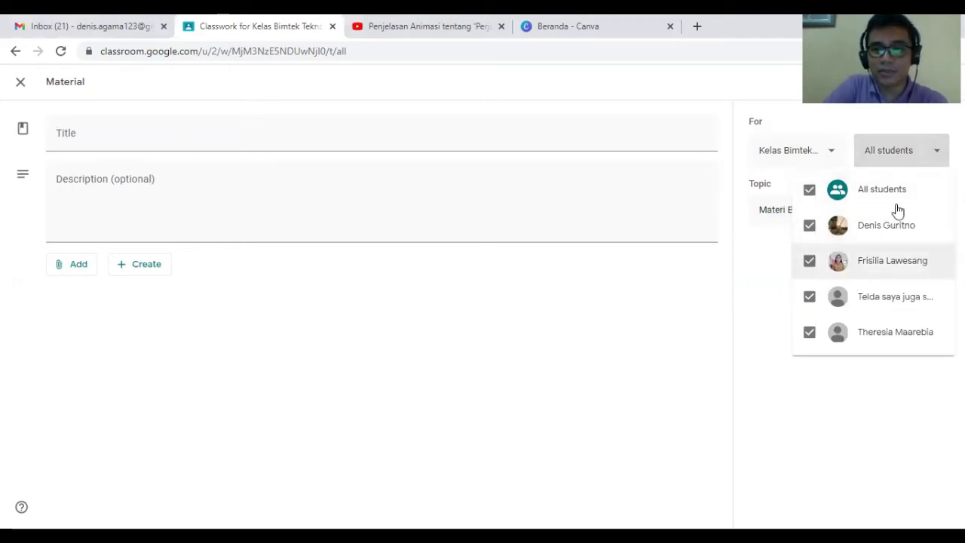
click(875, 87)
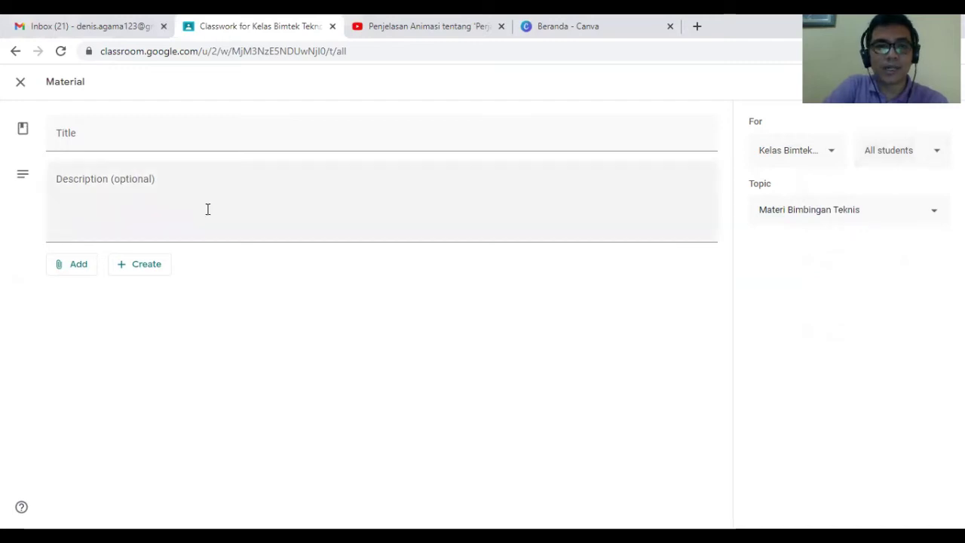
- Title the material "Kelas Online: Google Classroom"
click(113, 132)
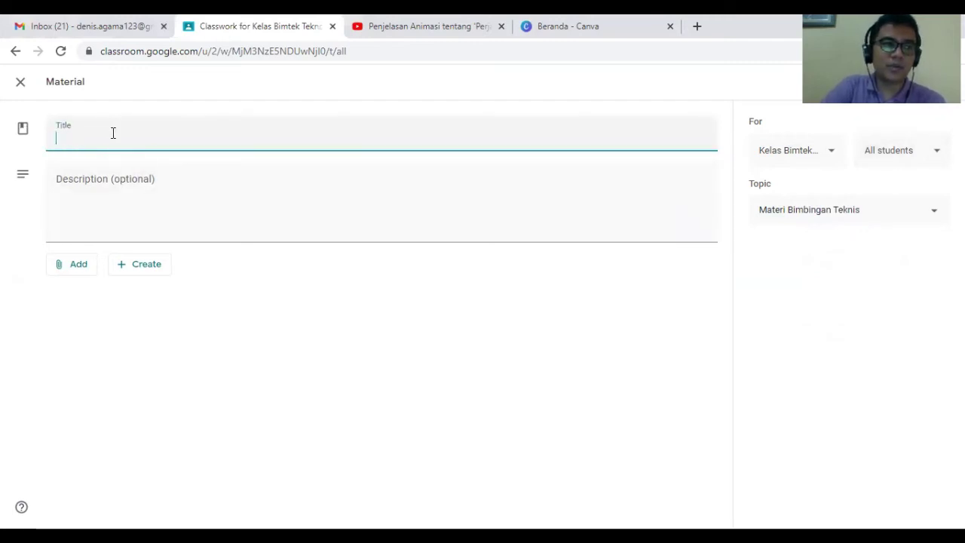
text(Kelas oOn)
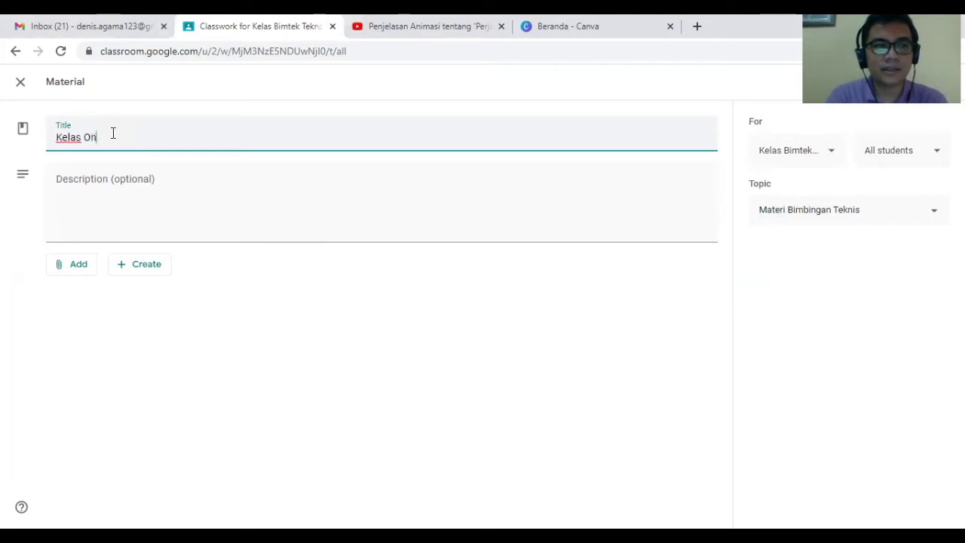
text(line Goog)
key(BackSpace)
key(BackSpace)
key(BackSpace)
key(BackSpace)
key(BackSpace)
key(BackSpace)
key(BackSpace)
key(BackSpace)
text(G)
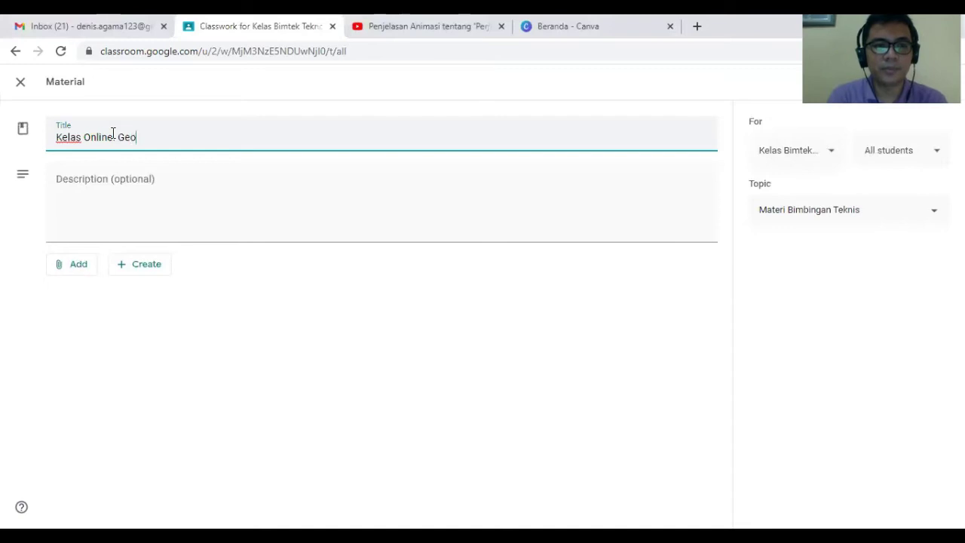
text(oogle Classroom)
click(113, 136)
text(:)
key(End)
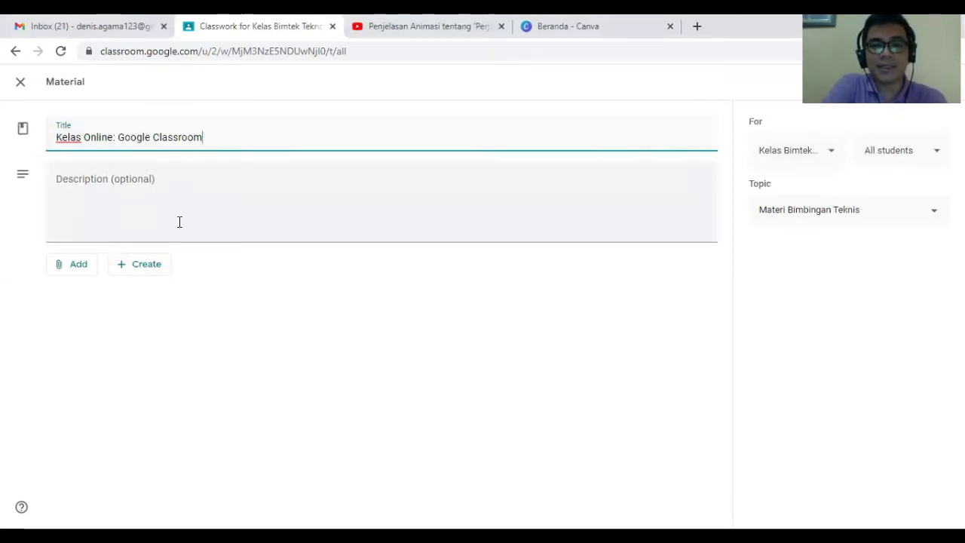
- Upload the image file Kelas Google Classroom.png as an attachment to the material
click(74, 269)
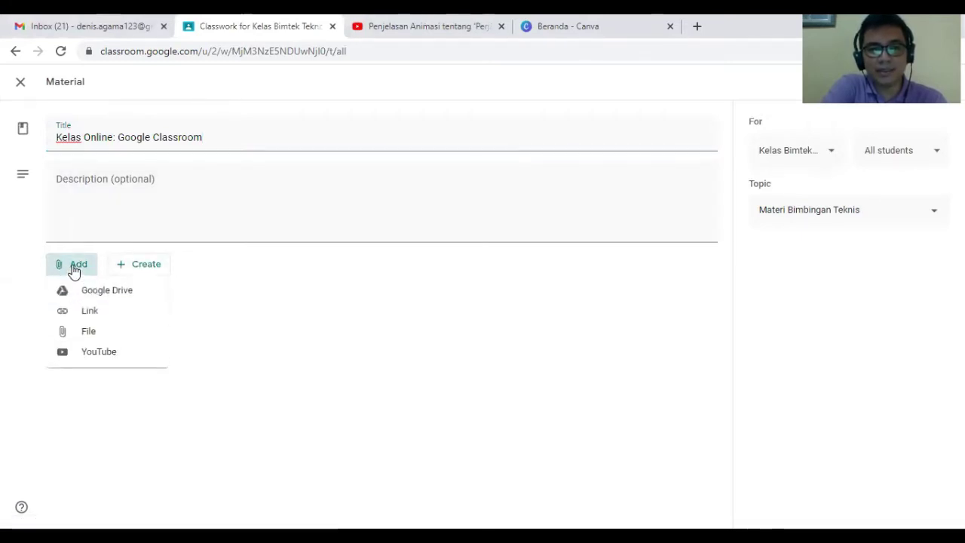
click(84, 337)
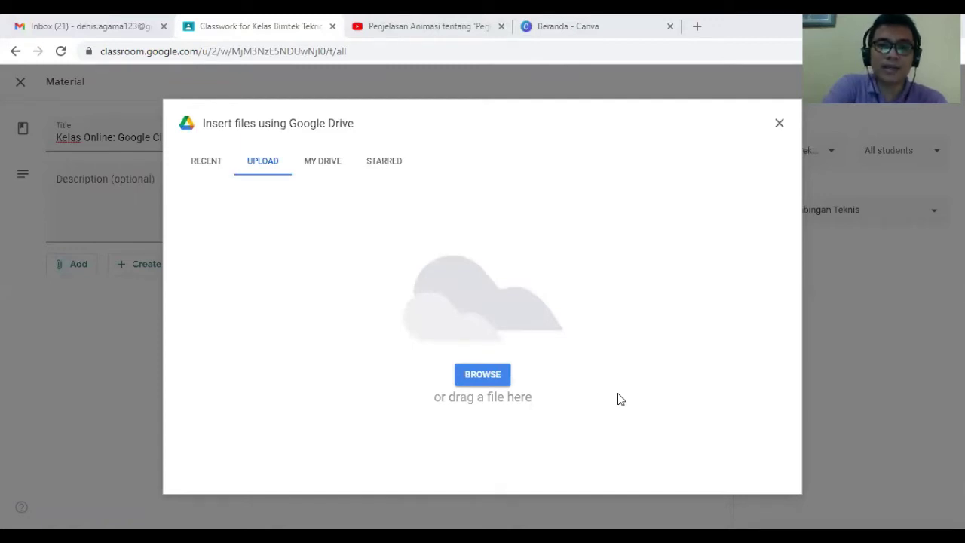
drag(618, 398, 349, 283)
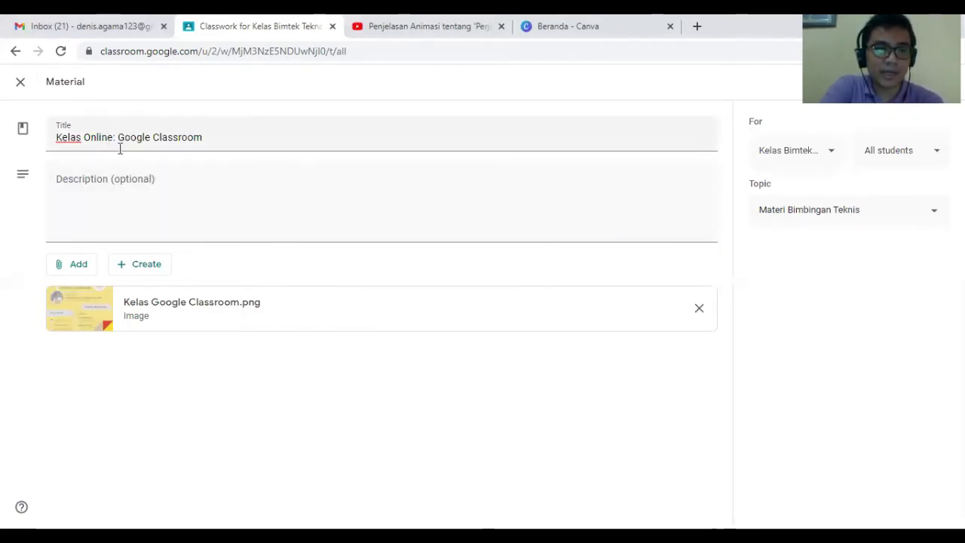
click(208, 140)
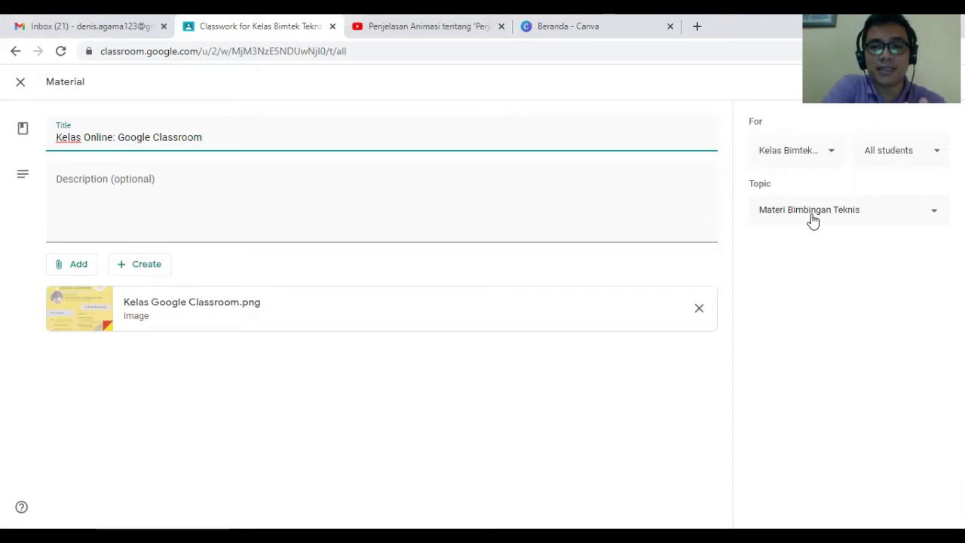
- Schedule the material for Dec 1, 2020 at 8:00 AM
click(935, 83)
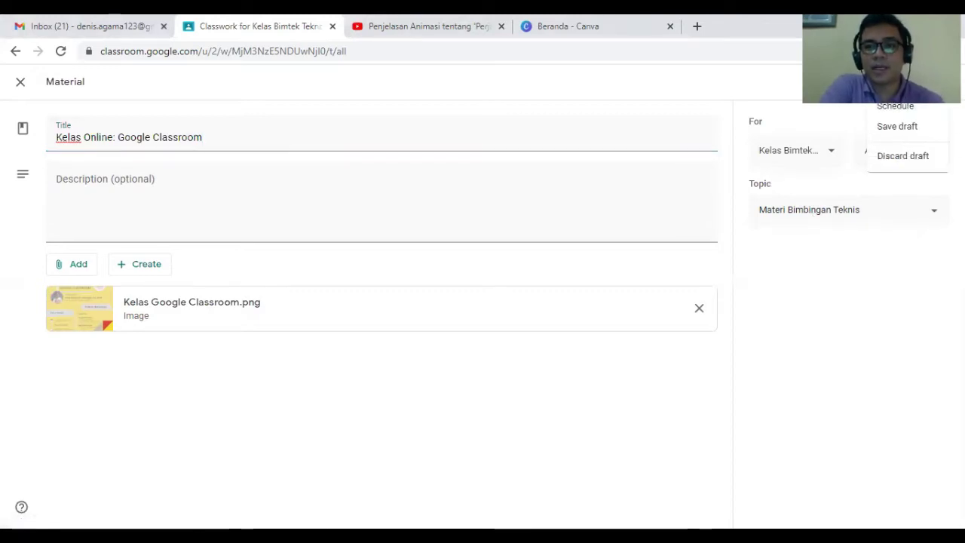
click(915, 109)
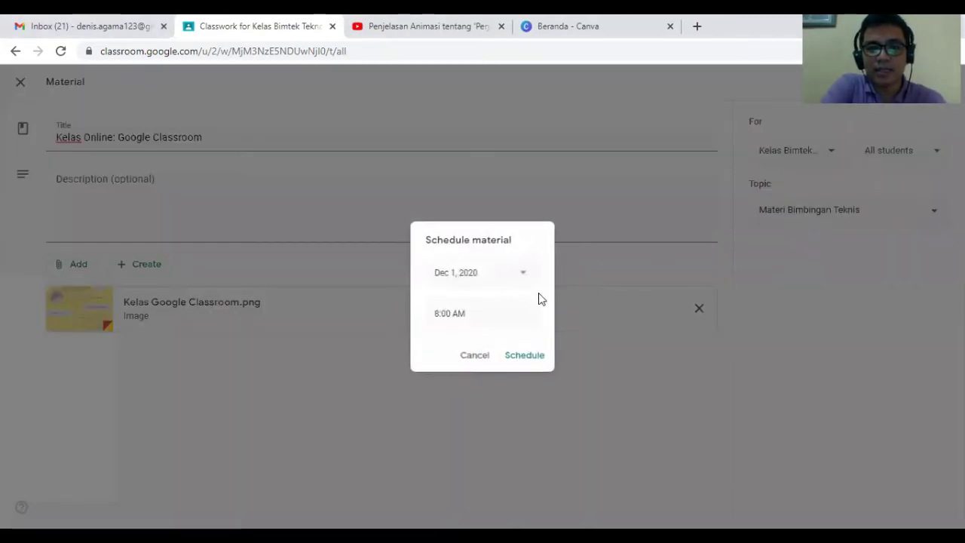
click(451, 317)
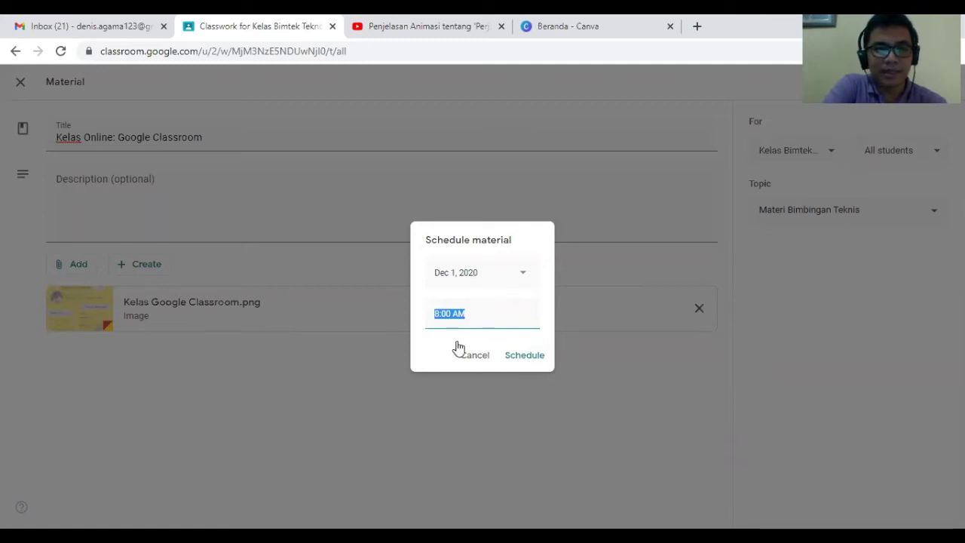
click(527, 355)
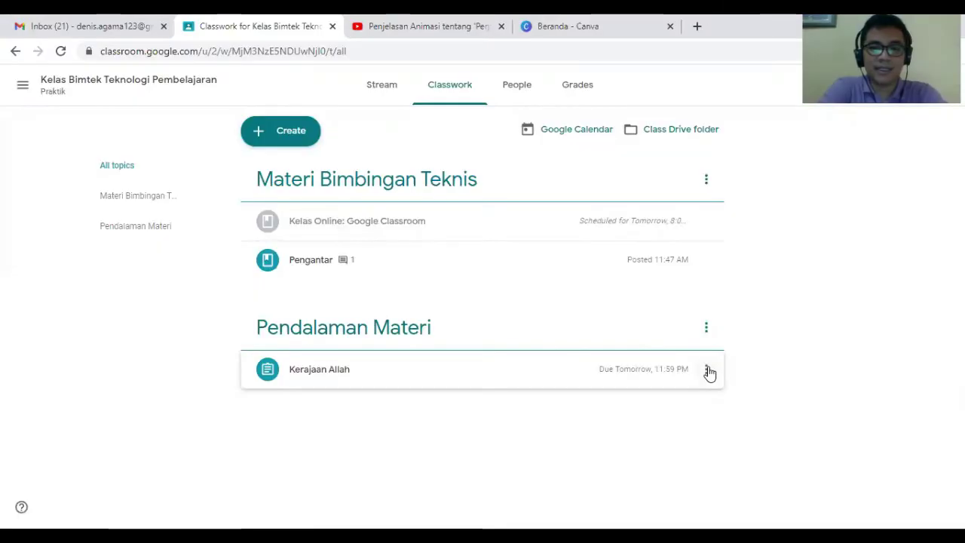
click(707, 371)
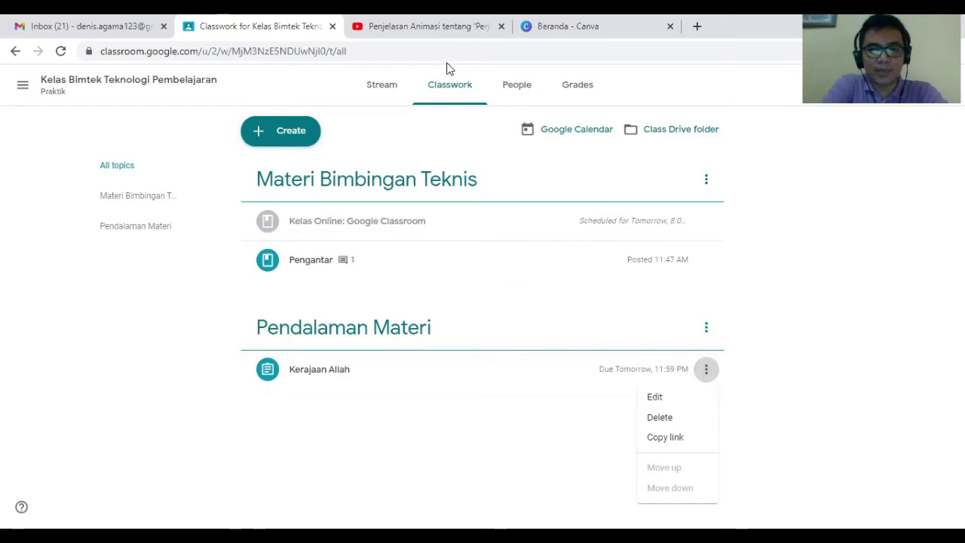
key(ctrl+Tab)
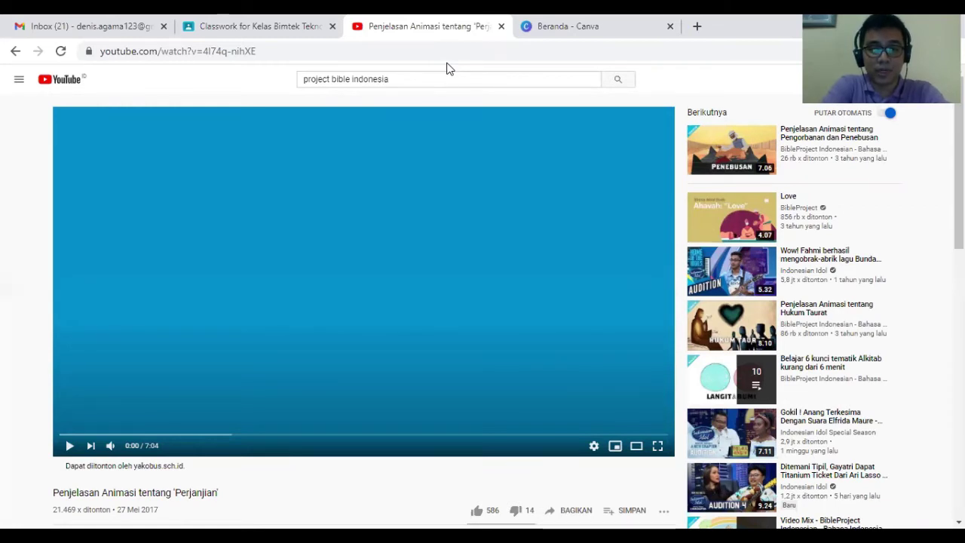
click(283, 19)
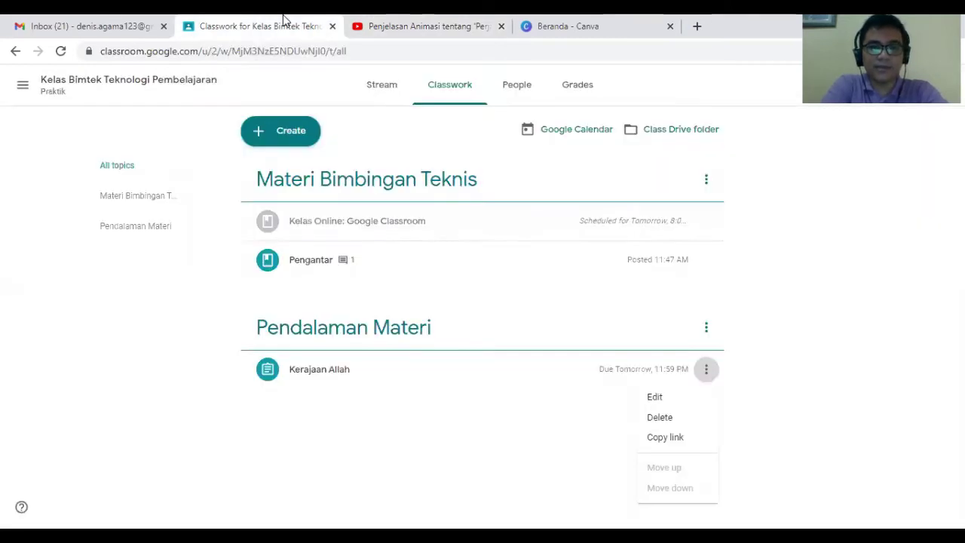
click(287, 133)
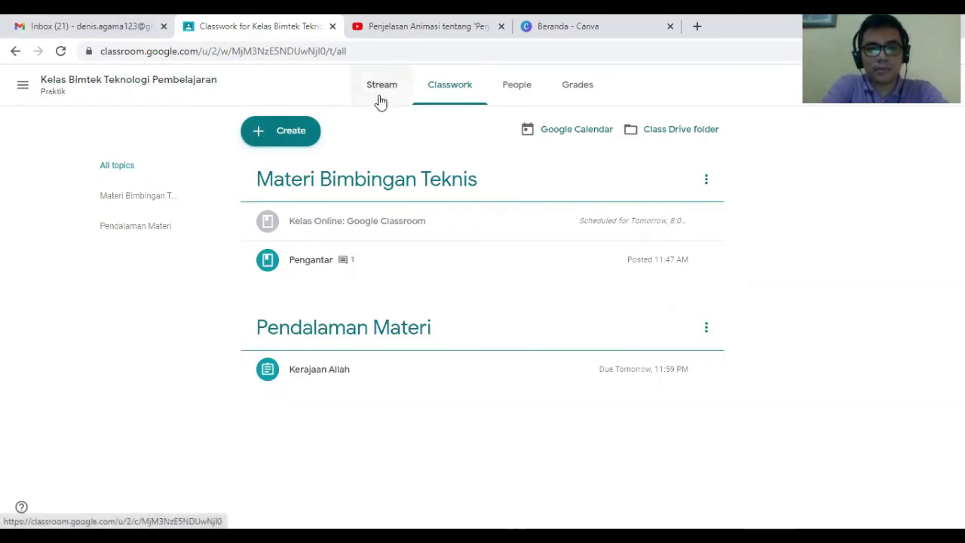
- Start another material post and title it "Materi Bimbingan Teknis"
click(293, 141)
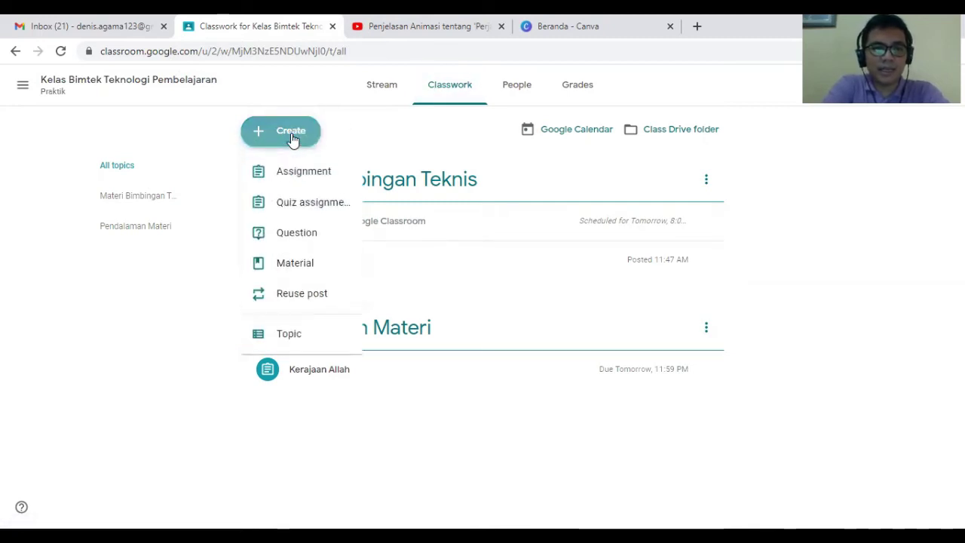
click(297, 265)
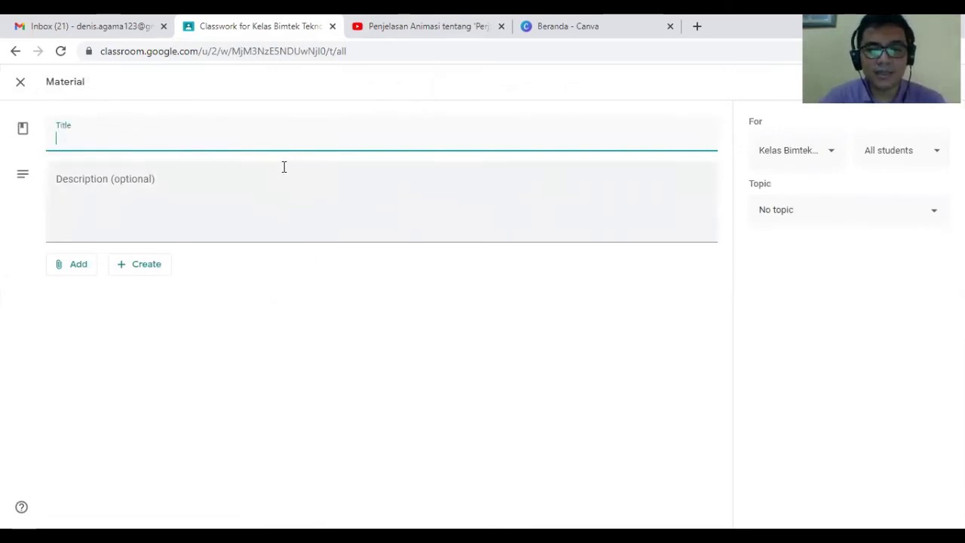
text(Materi B)
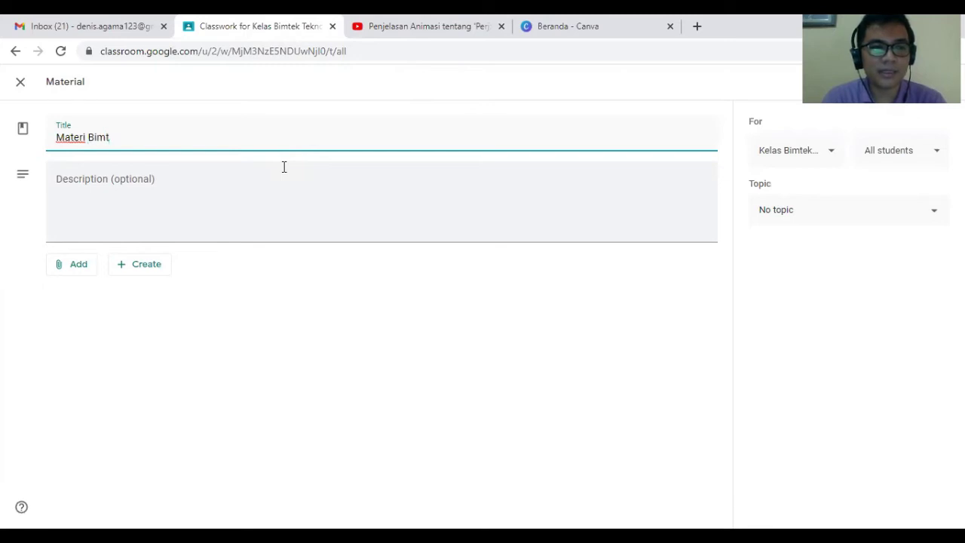
text(imbingan teknis)
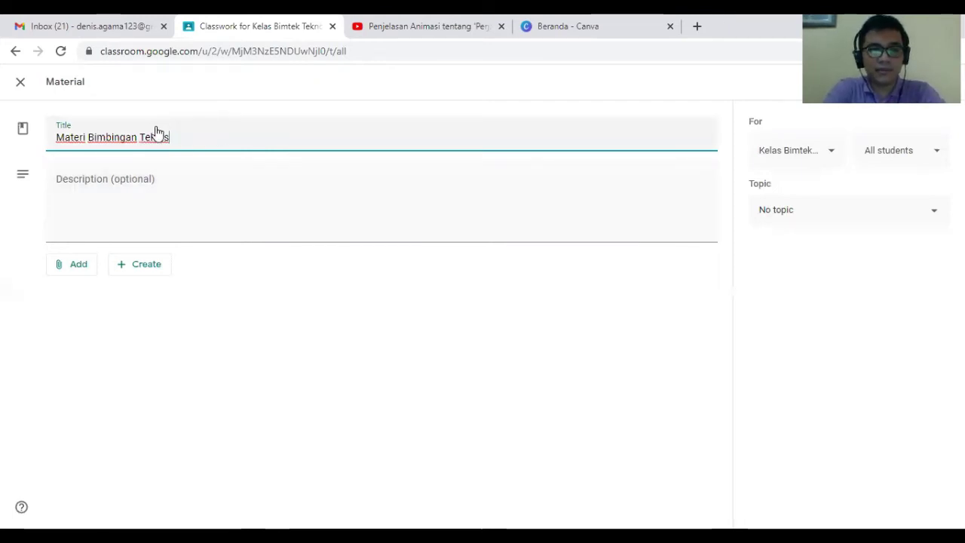
- Attach Bimtek Teknologi Pembelajaran_Media Pembelajaran.pdf from My Drive in Google Drive to the material
click(82, 275)
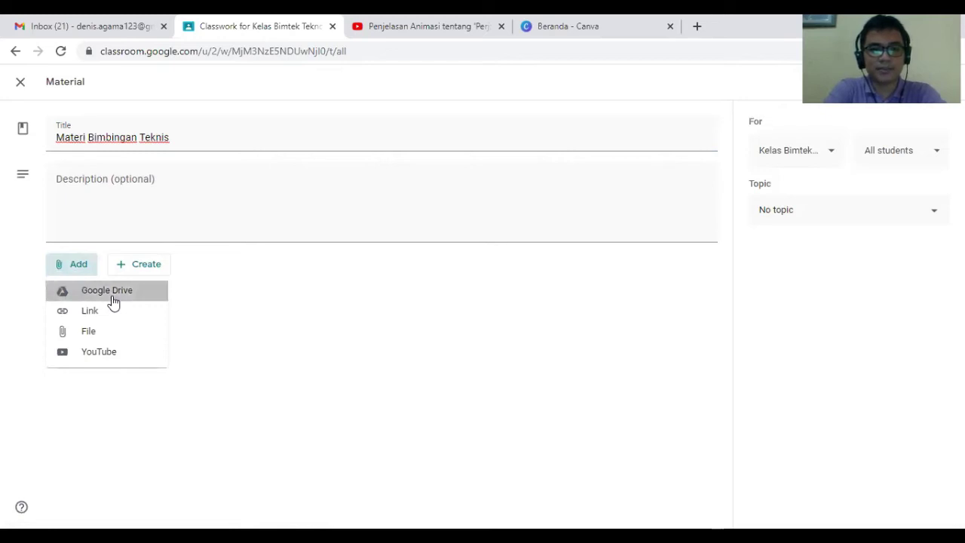
click(112, 299)
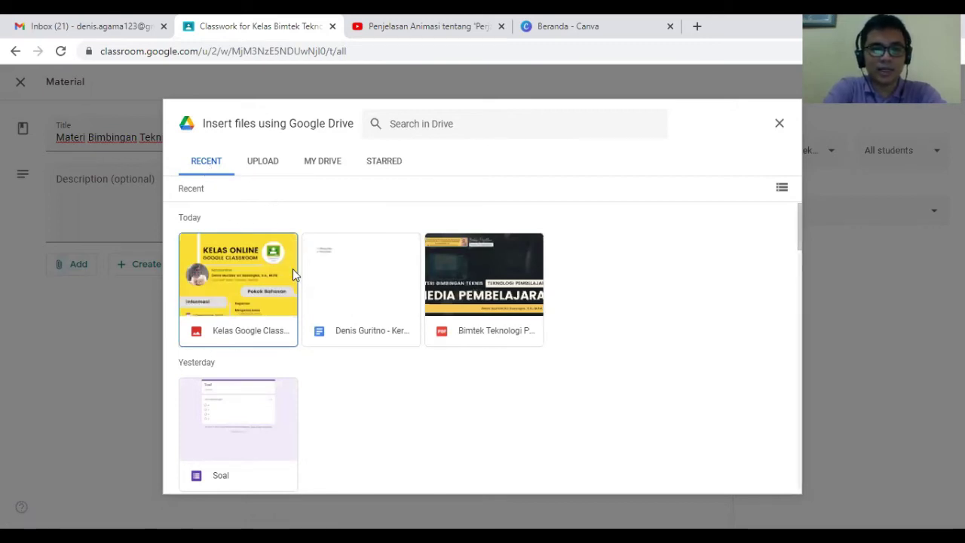
click(274, 162)
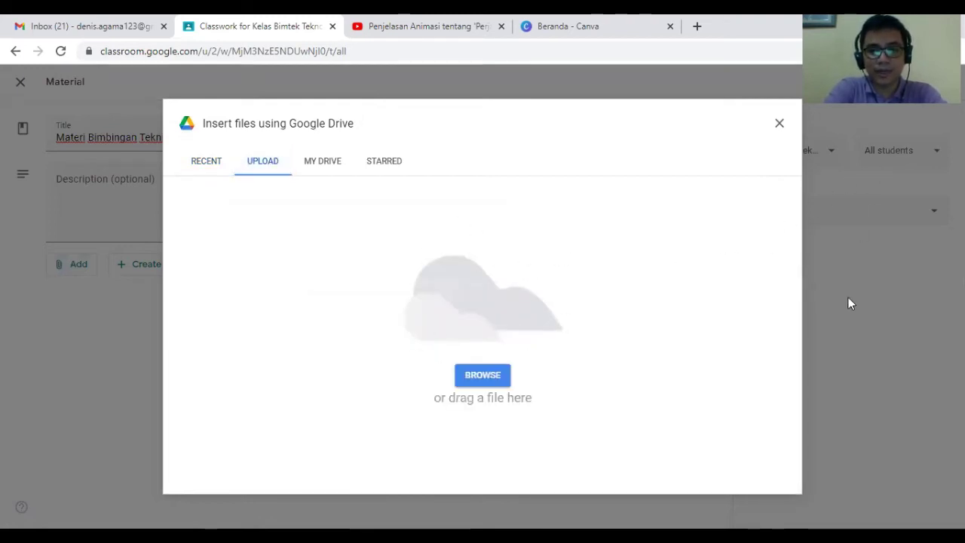
click(325, 164)
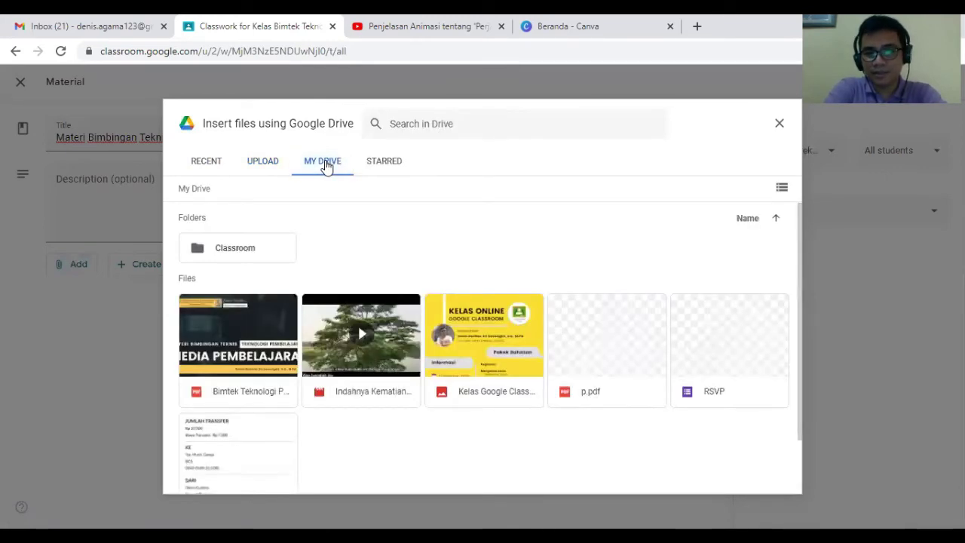
scroll(561, 400, down, 1)
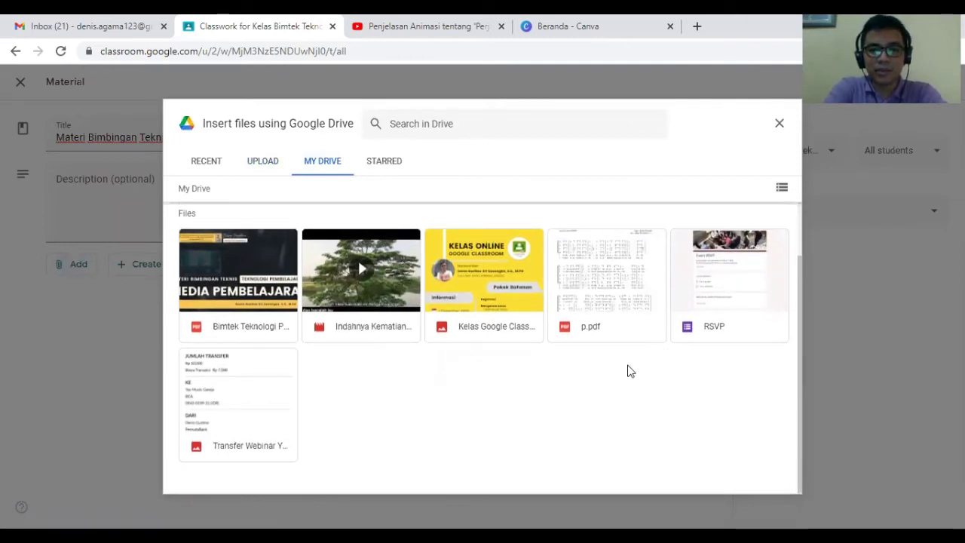
click(390, 166)
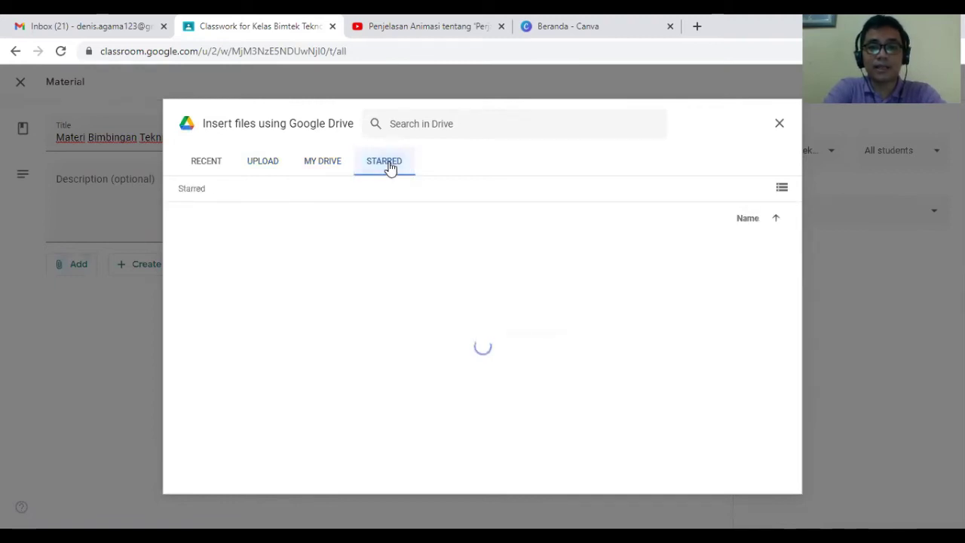
click(327, 167)
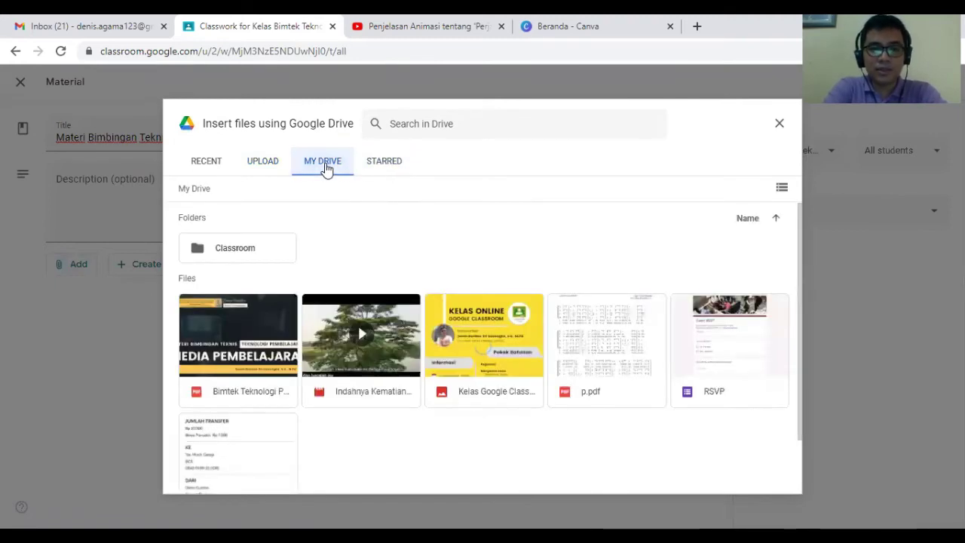
click(220, 319)
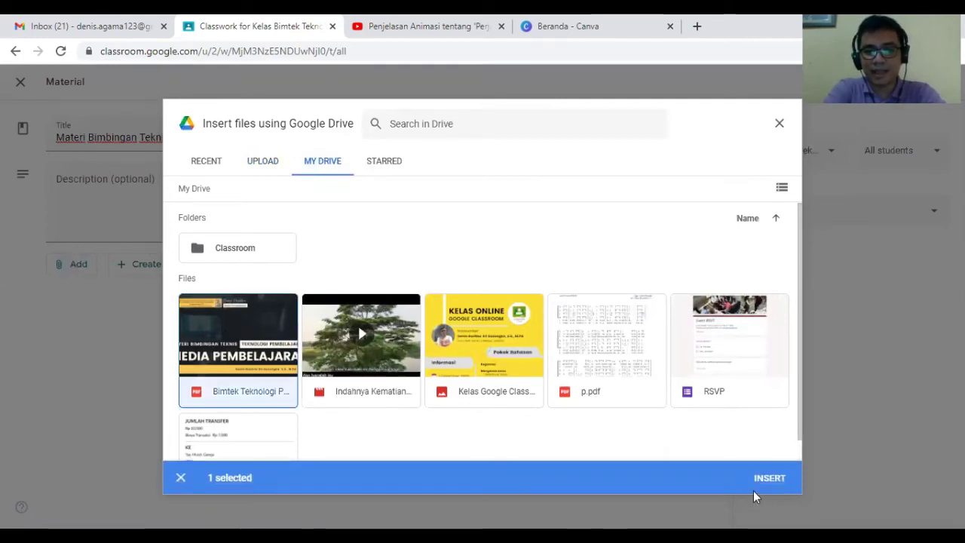
click(769, 487)
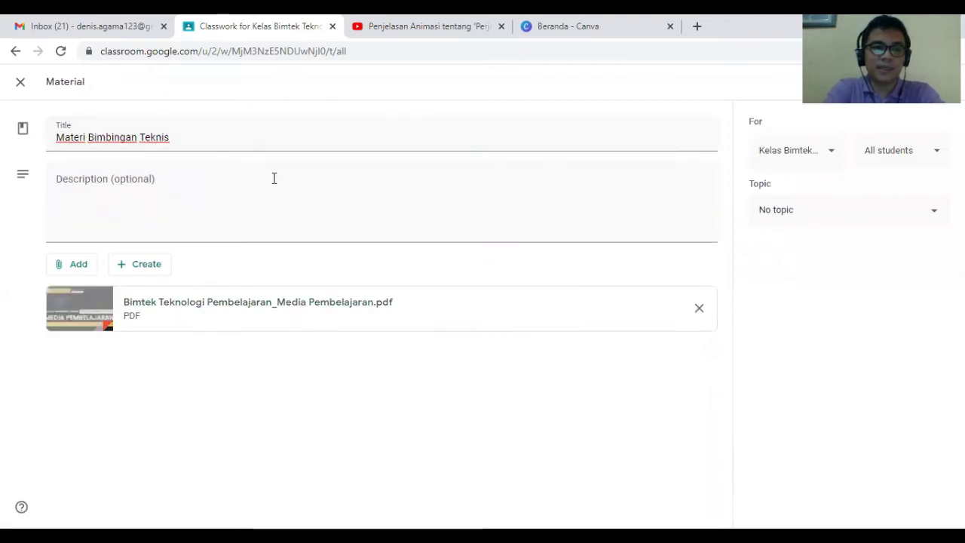
- File the material under the topic Materi Bimbingan Teknis for all students and schedule it for Dec 1, 2020 at 8:00 AM
click(909, 222)
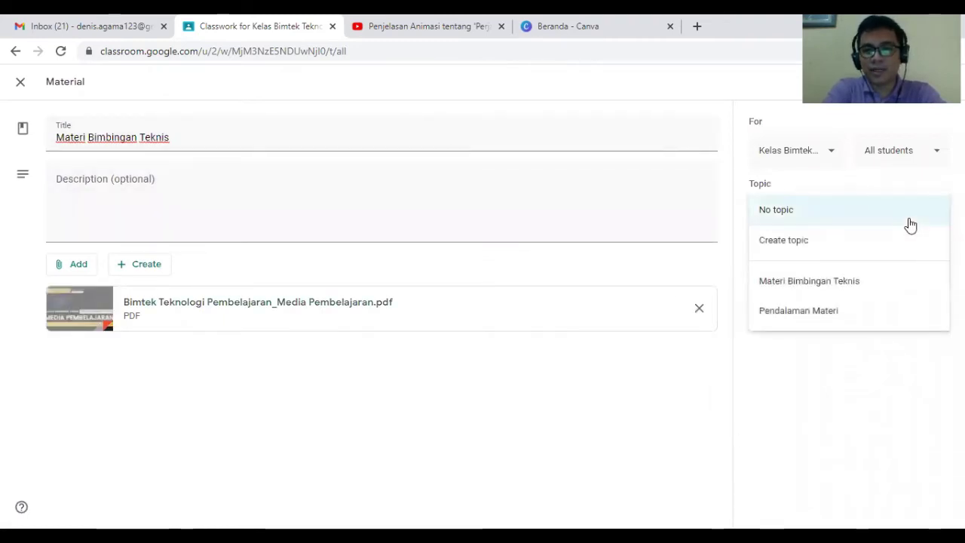
click(825, 285)
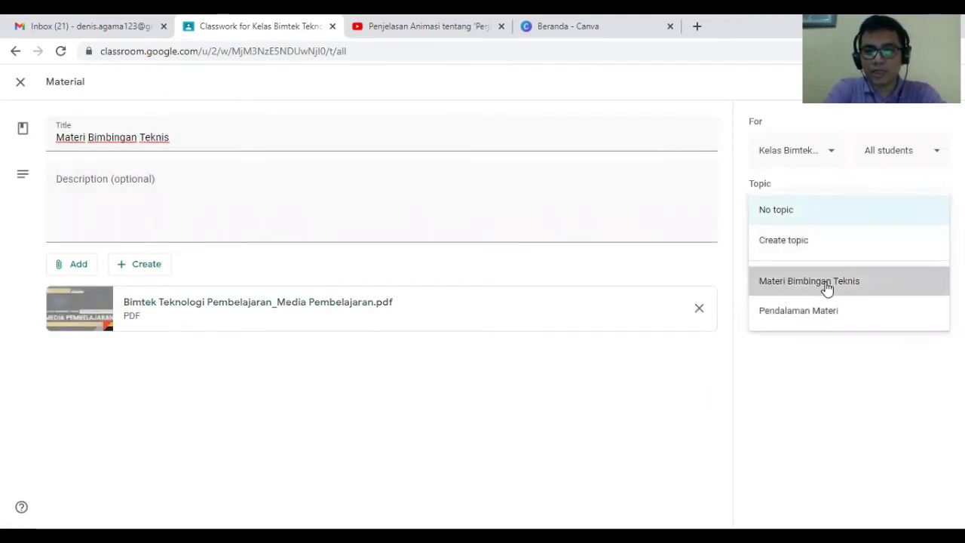
click(935, 154)
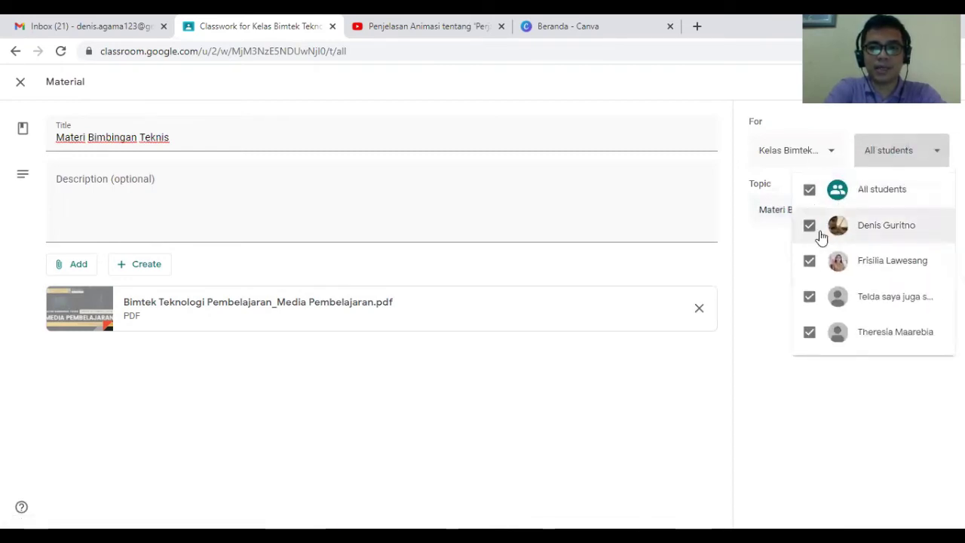
click(760, 357)
click(942, 81)
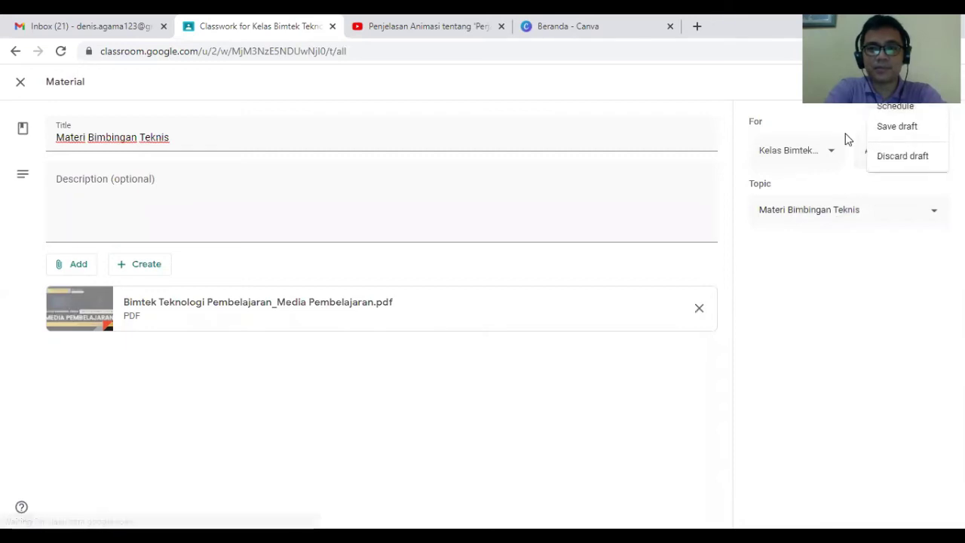
click(905, 107)
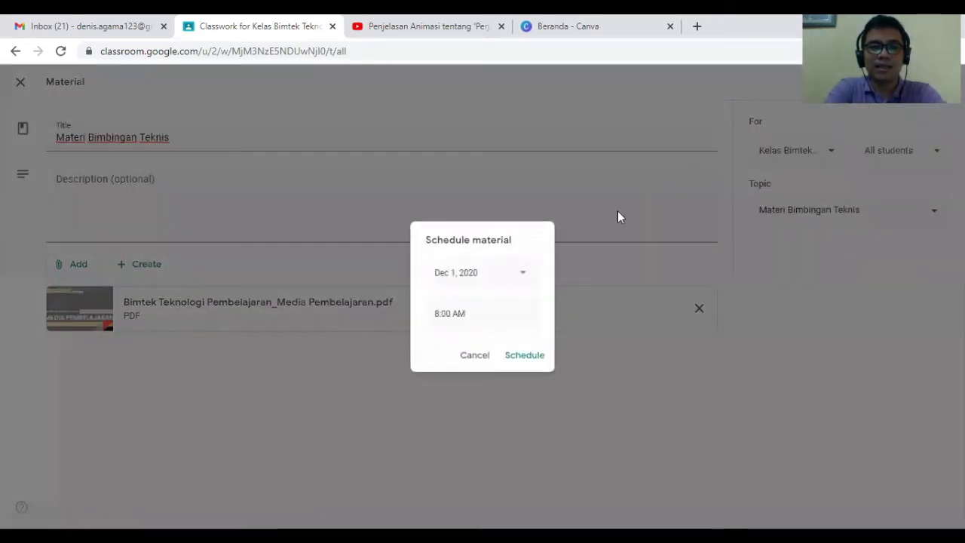
click(519, 356)
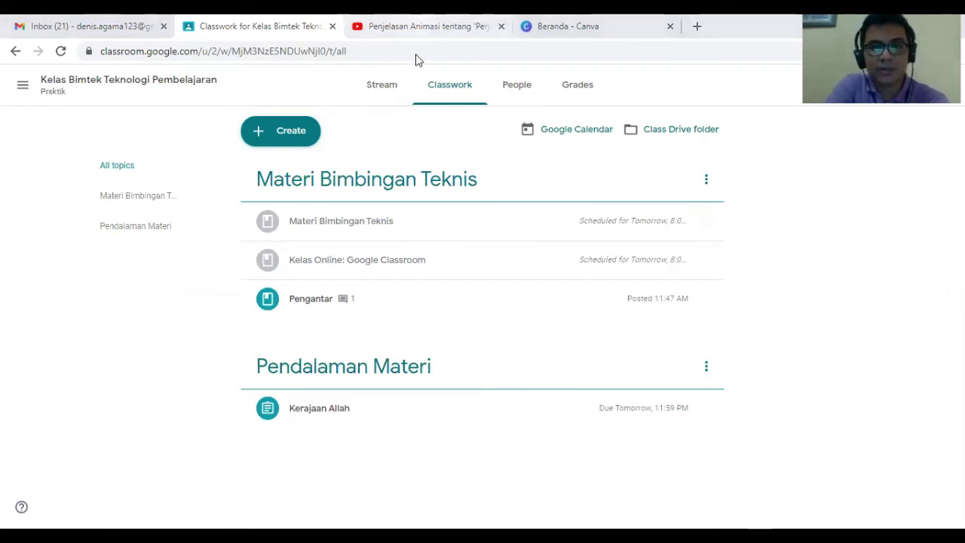
- Switch to YouTube, briefly preview the video "Penjelasan Animasi tentang 'Perjanjian'" and copy its URL
click(415, 28)
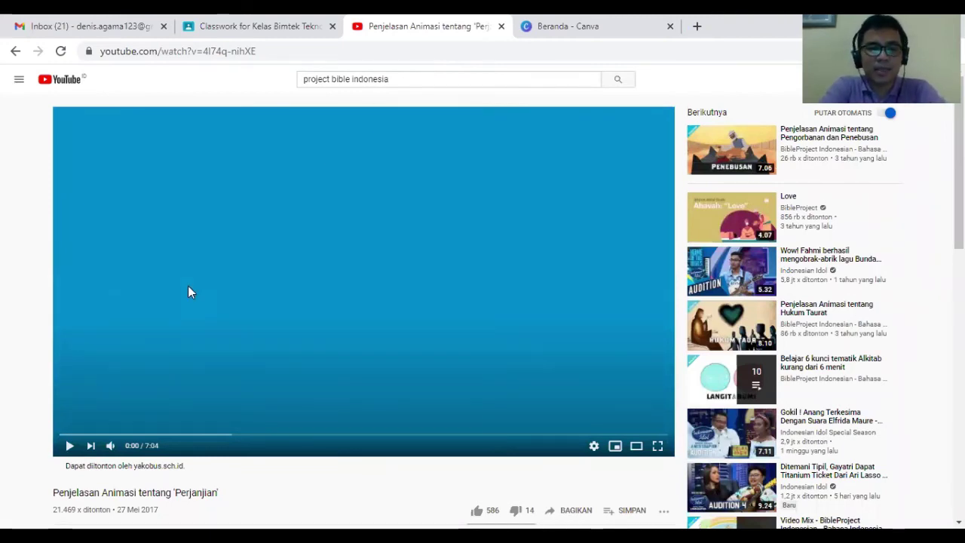
click(68, 448)
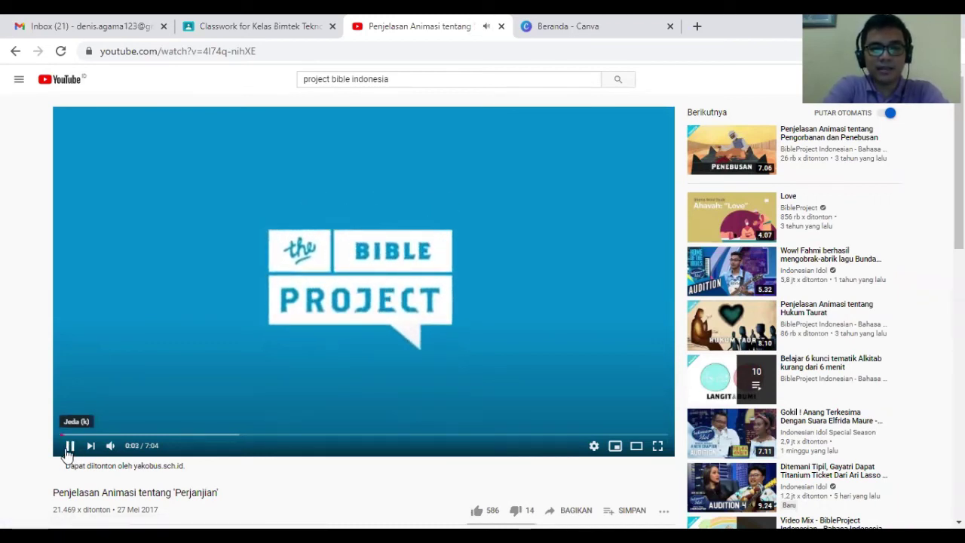
click(68, 447)
right_click(521, 231)
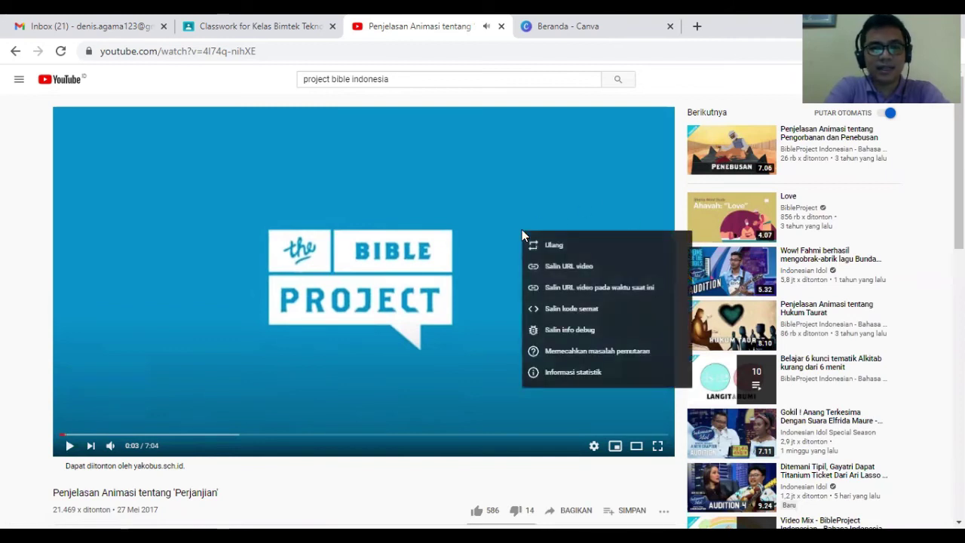
click(573, 277)
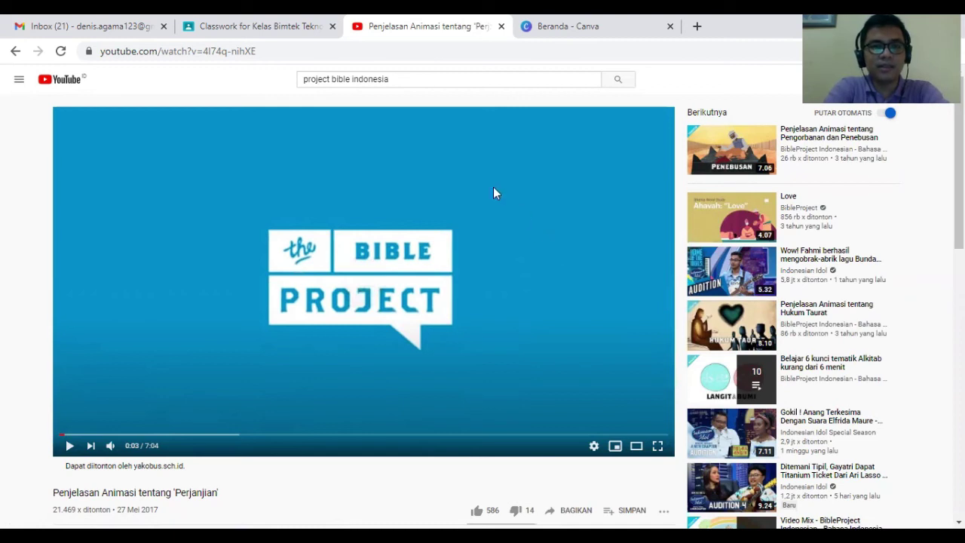
- Return to Google Classroom and start a new material post titled "Animasi tentang Perjanjian"
click(241, 20)
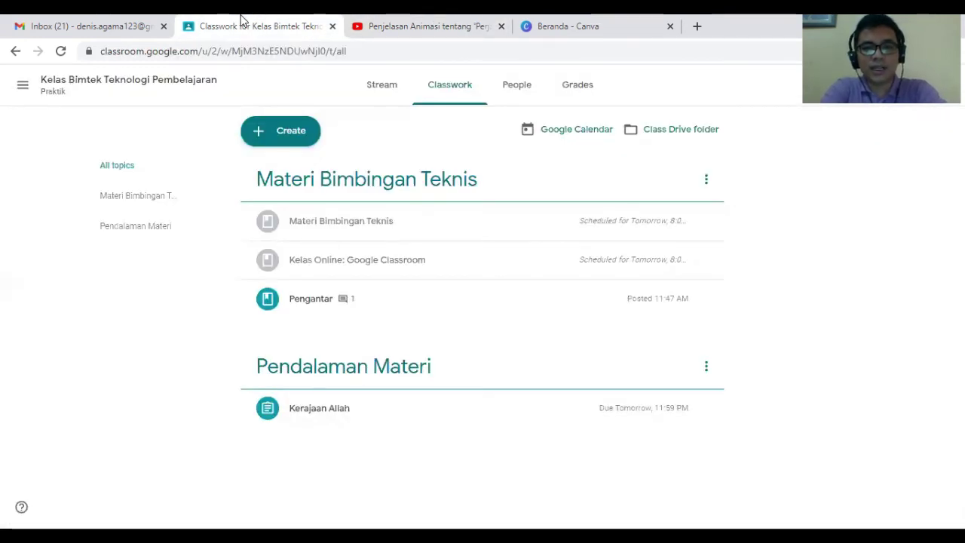
click(288, 145)
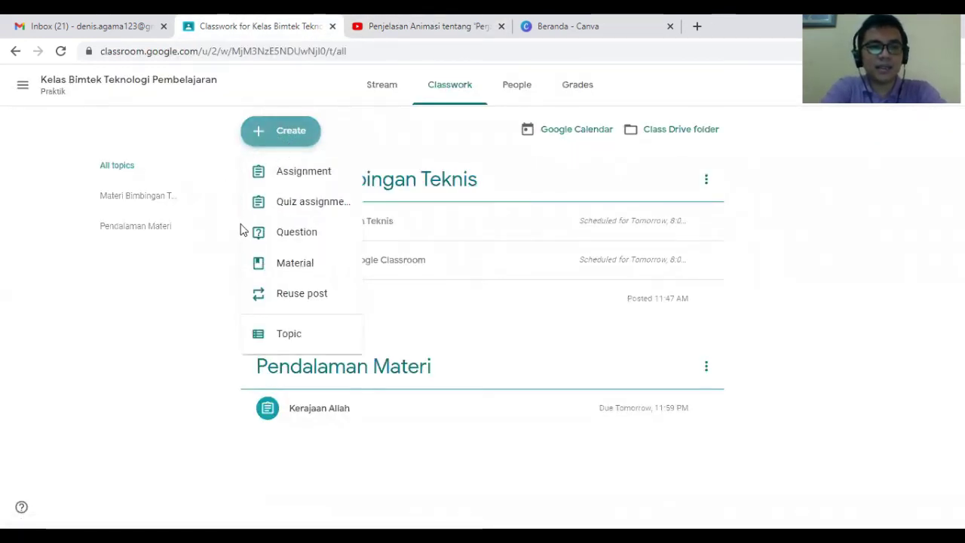
click(314, 274)
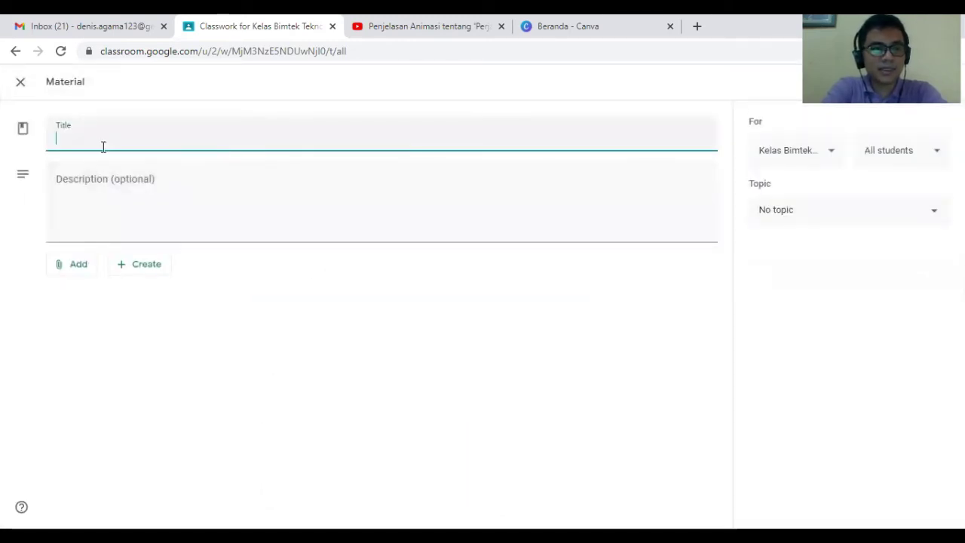
text(Animasi ten)
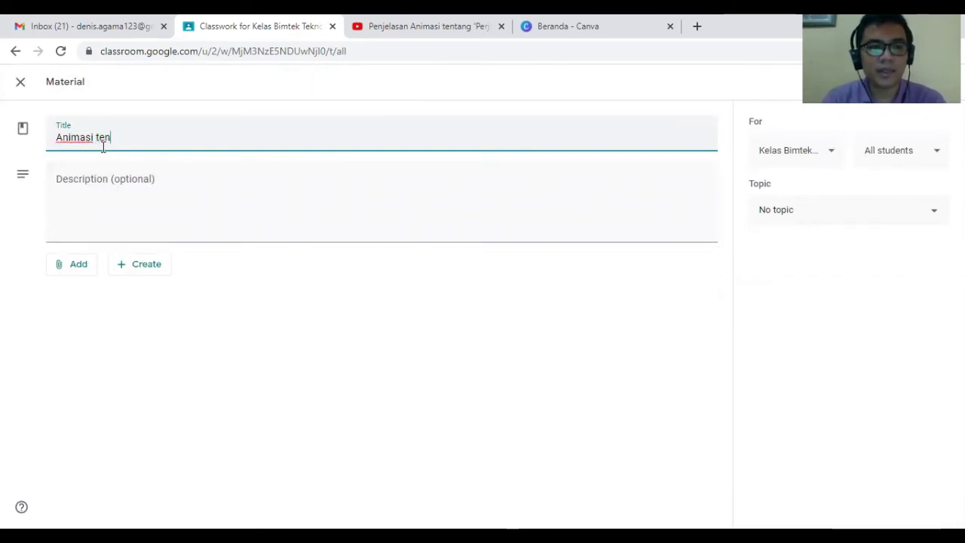
text(tang Perjanjian)
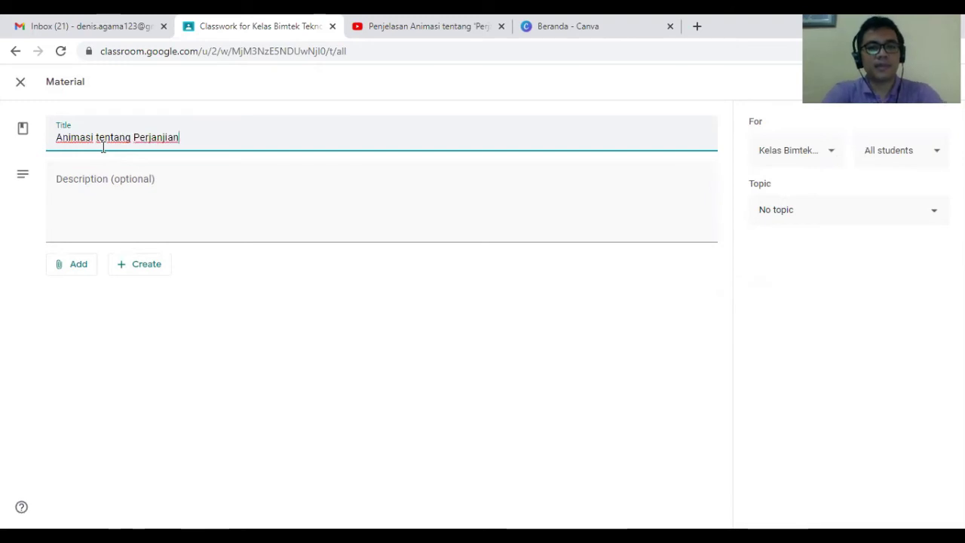
click(80, 273)
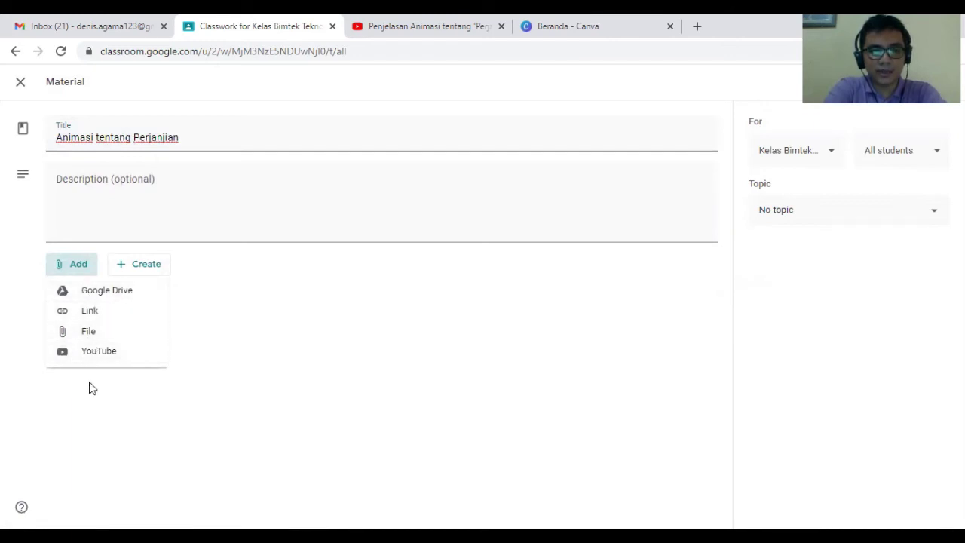
click(122, 353)
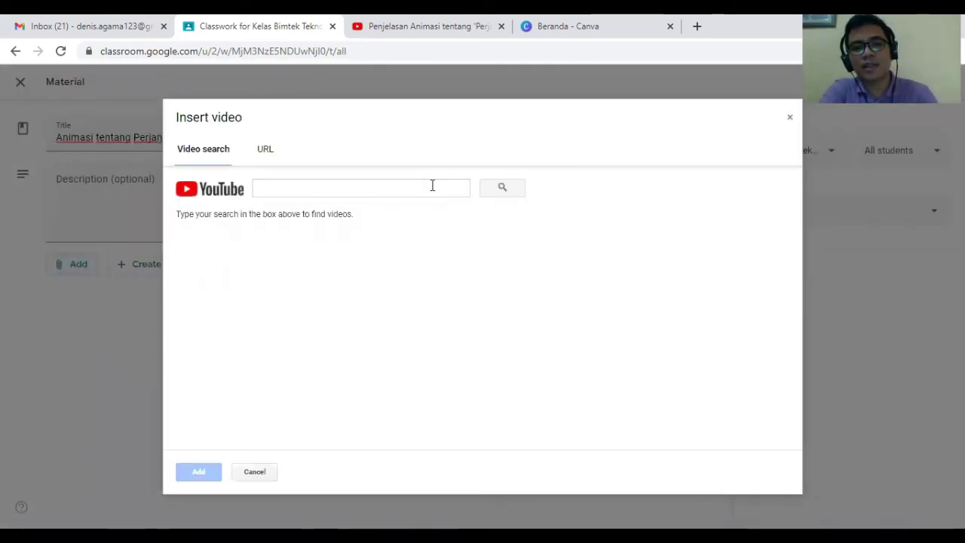
click(435, 188)
text(https://youtu.be/4l74q-nihXE)
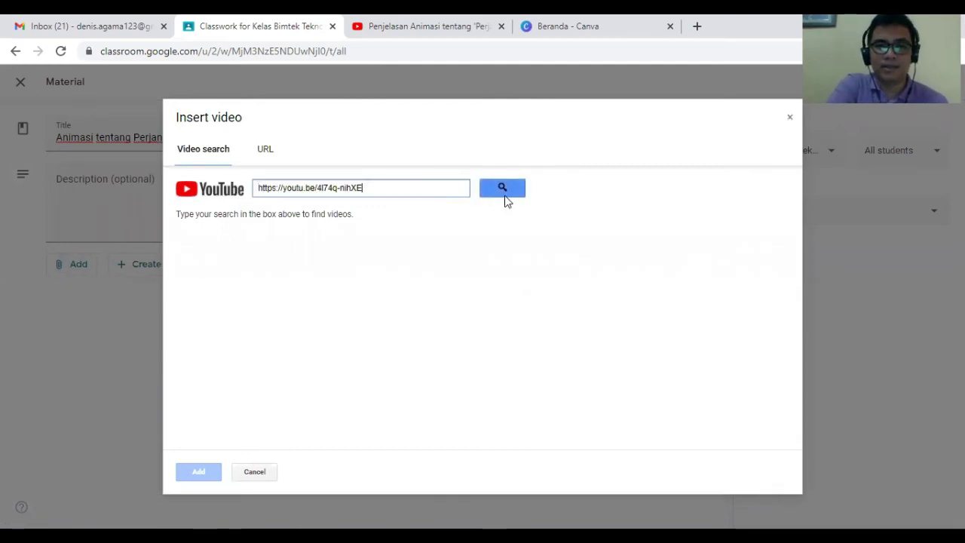
click(519, 194)
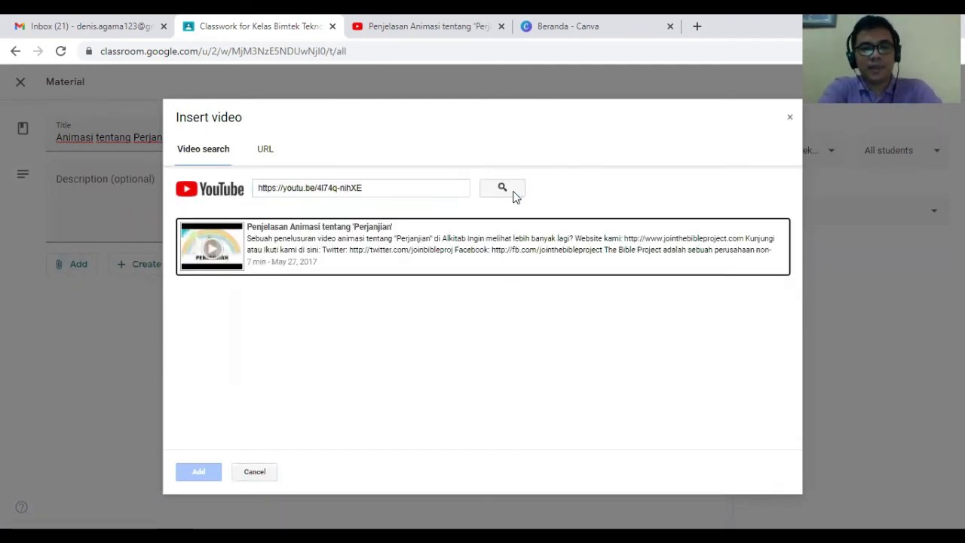
click(417, 245)
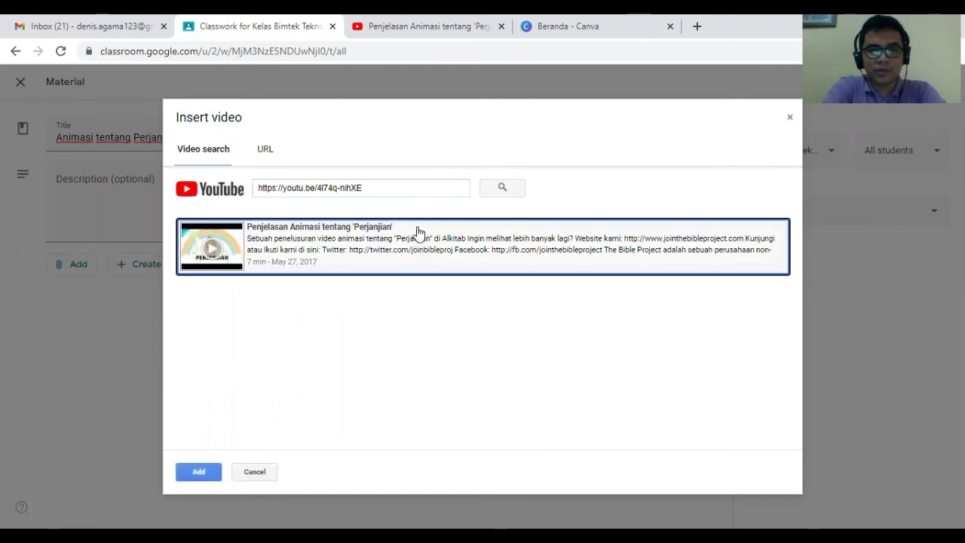
click(200, 472)
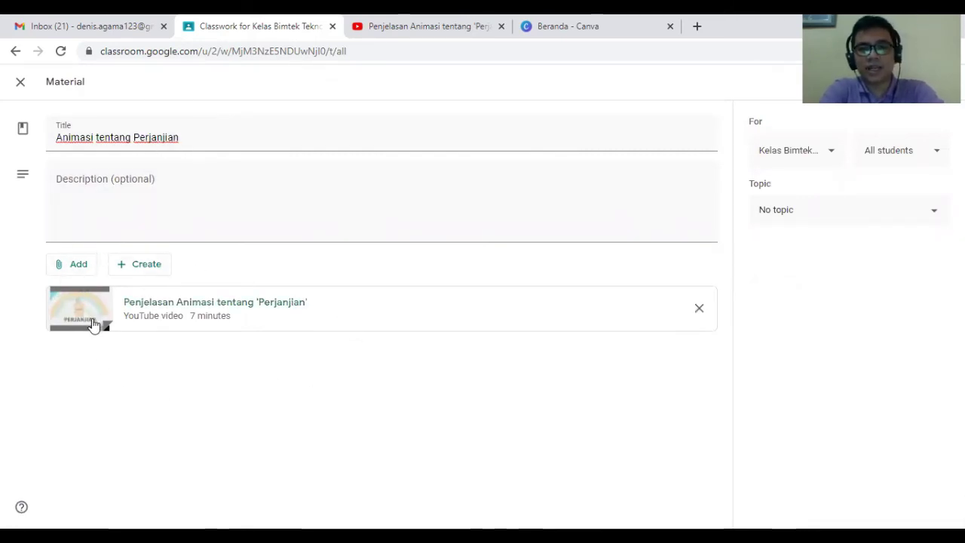
- Put the video material in the topic Materi Bimbingan Teknis and schedule it for Dec 1, 2020 at 8:00 AM
click(776, 214)
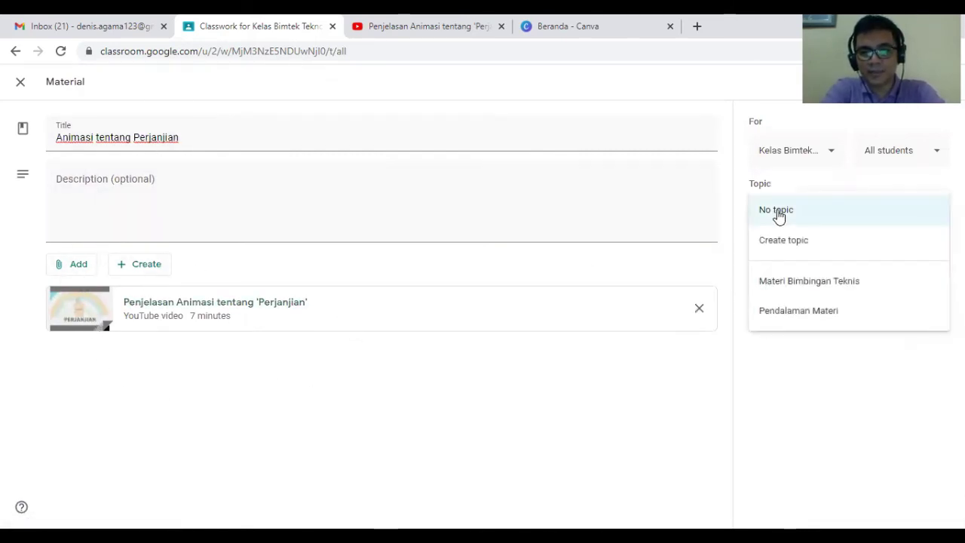
click(792, 285)
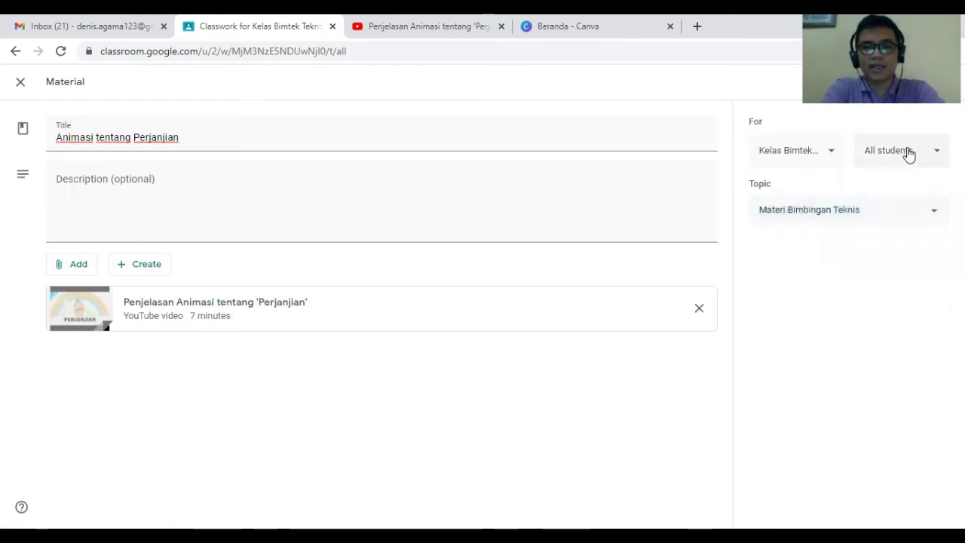
click(941, 81)
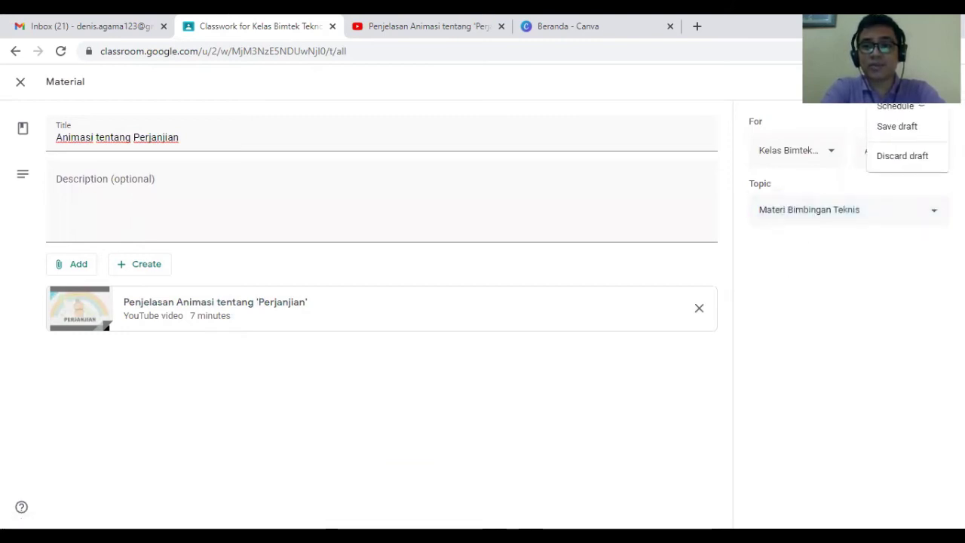
click(917, 111)
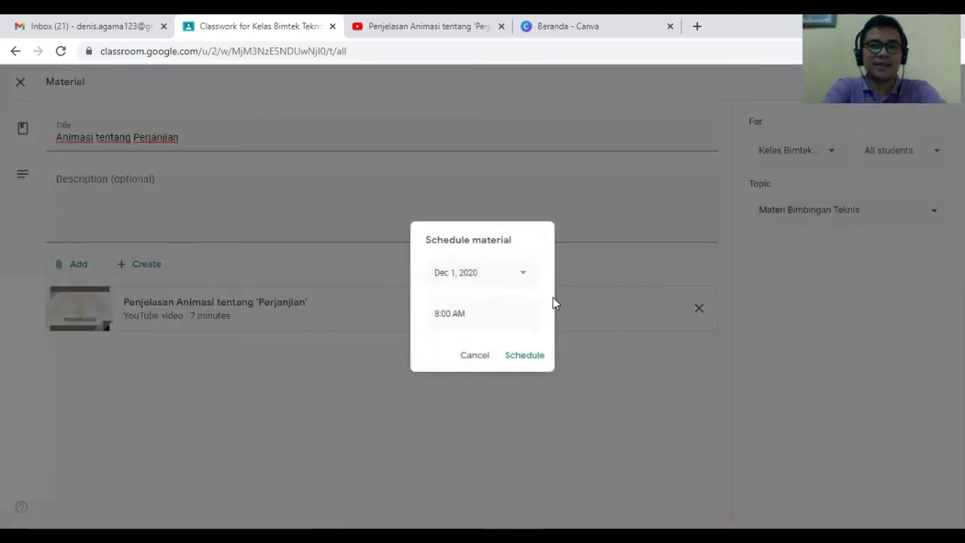
click(518, 356)
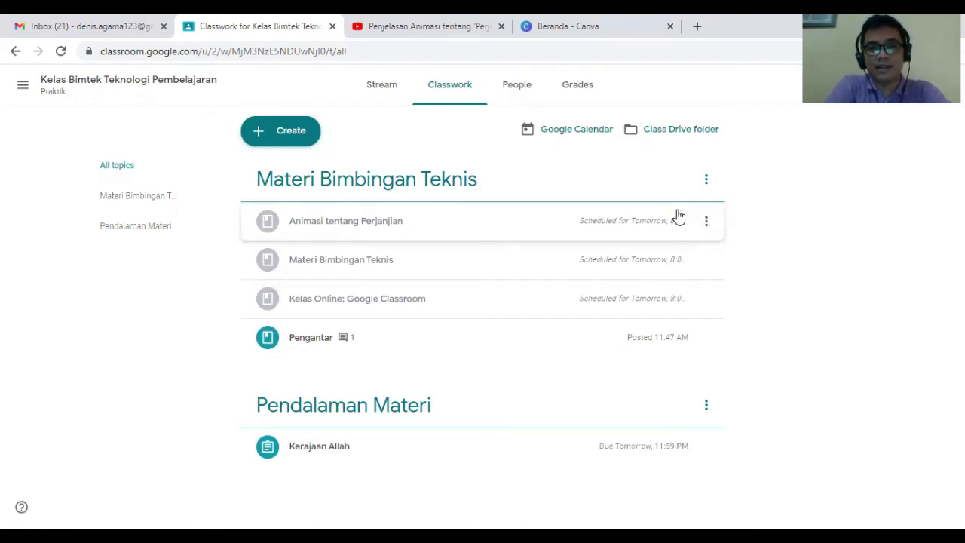
- Switch to Canva, create an Infografis design and apply the "Keeping the Creative Juices Flowing at Home" template
click(551, 35)
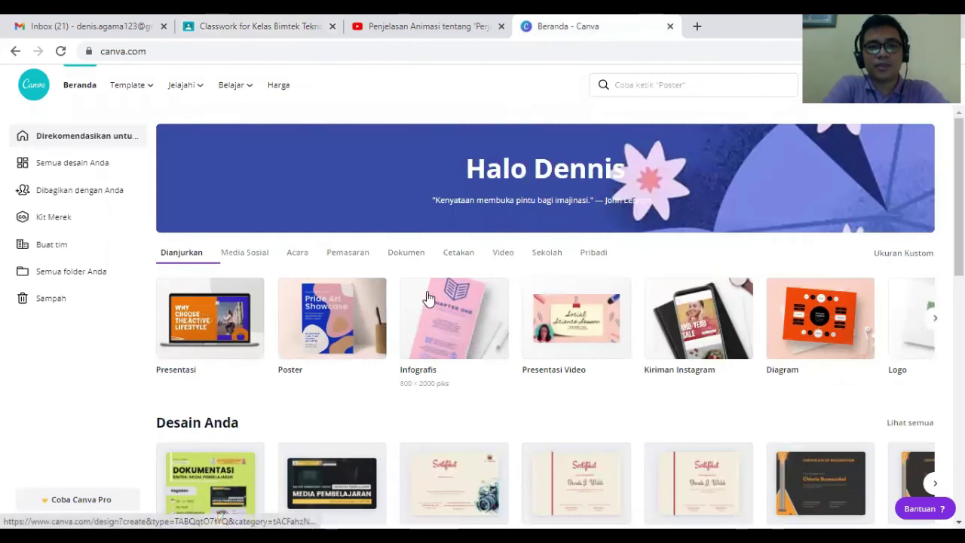
click(427, 299)
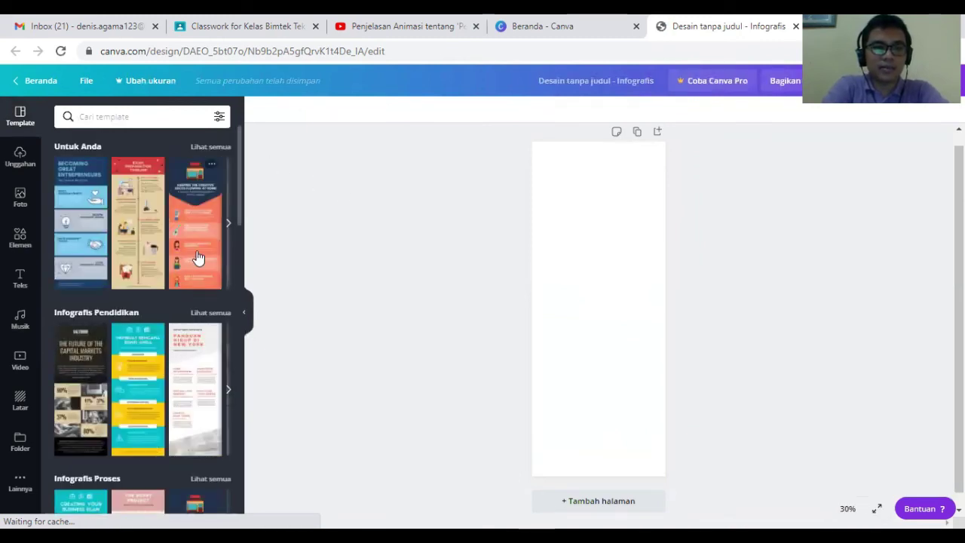
click(198, 259)
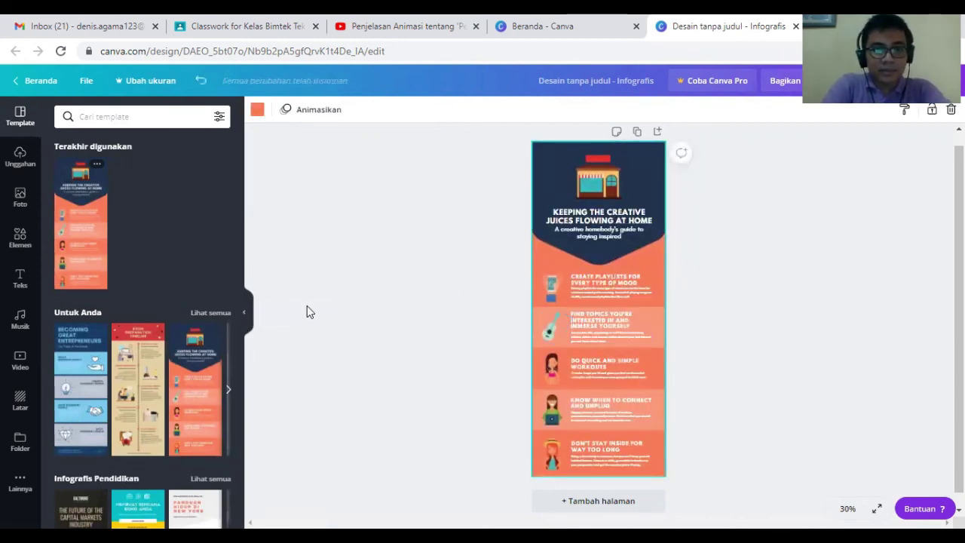
click(247, 311)
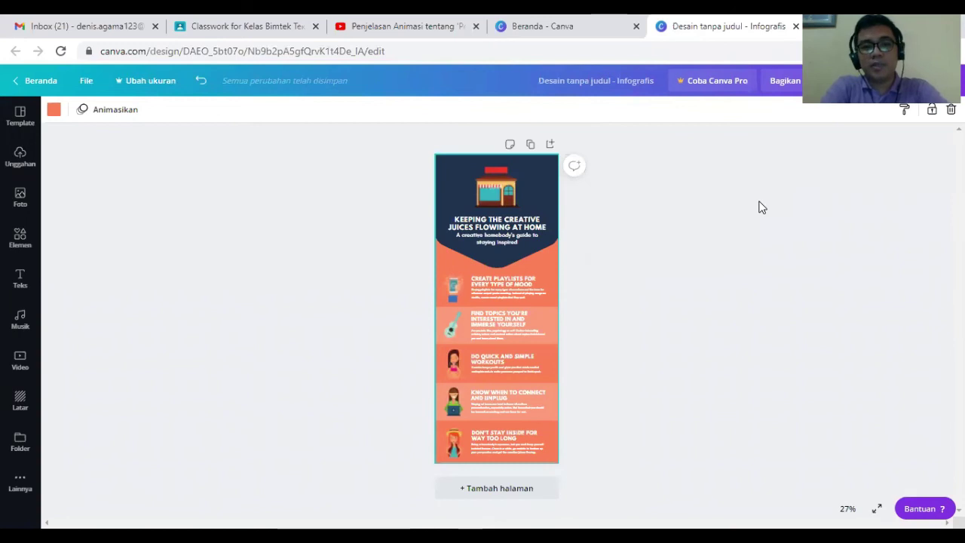
- Open the sharing options of the infographic design and copy its edit link
click(787, 92)
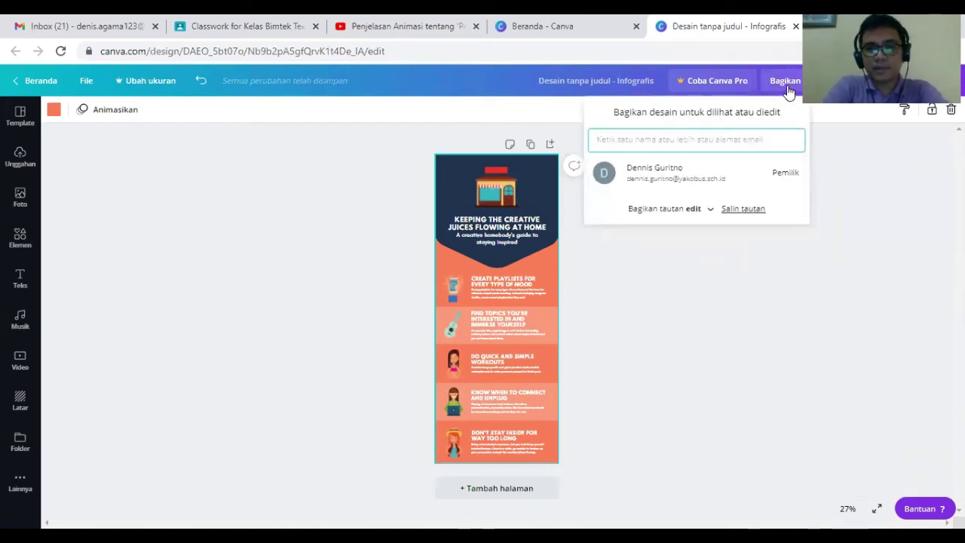
click(712, 211)
click(717, 218)
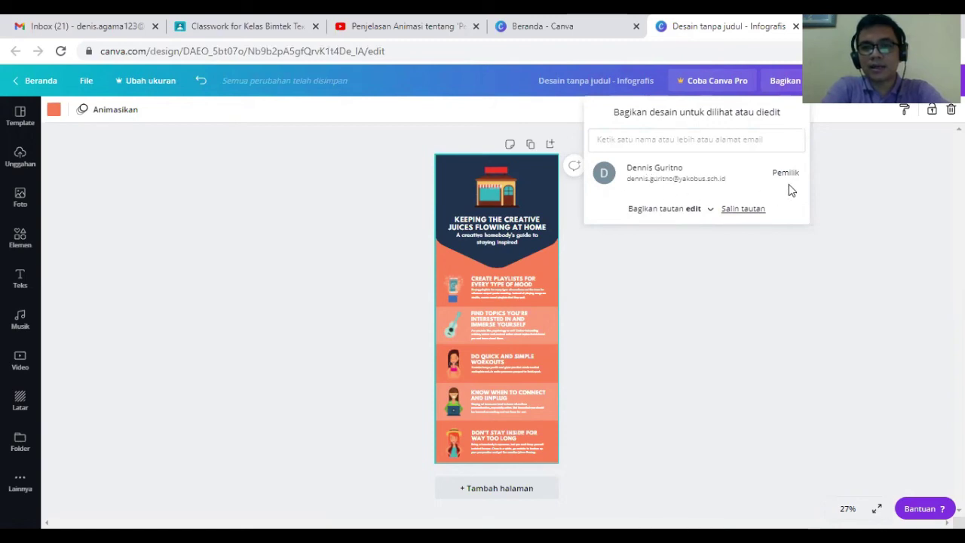
click(743, 213)
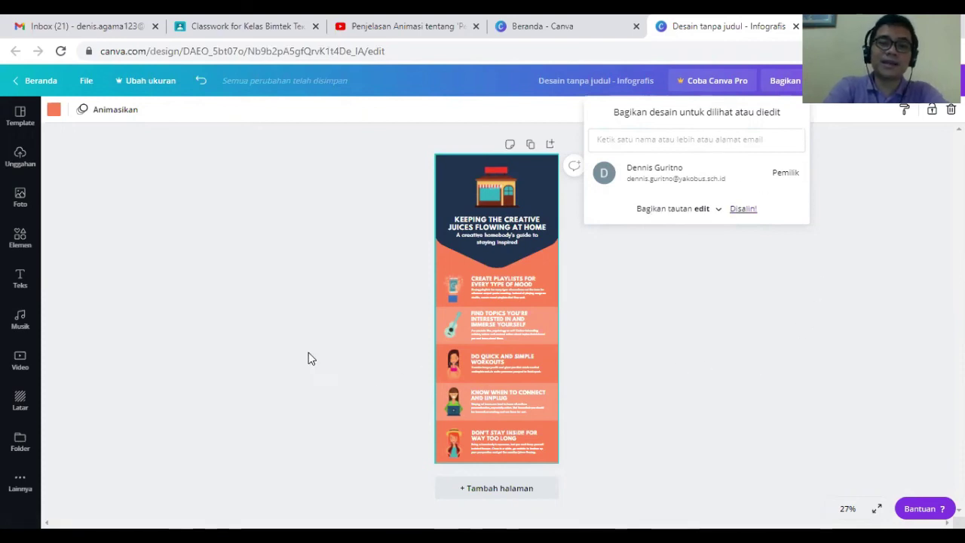
click(245, 261)
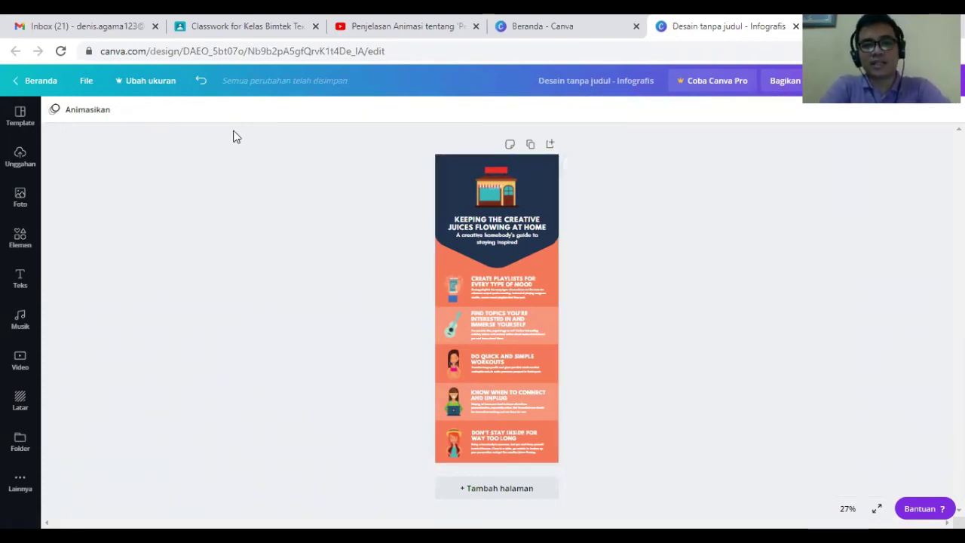
click(787, 84)
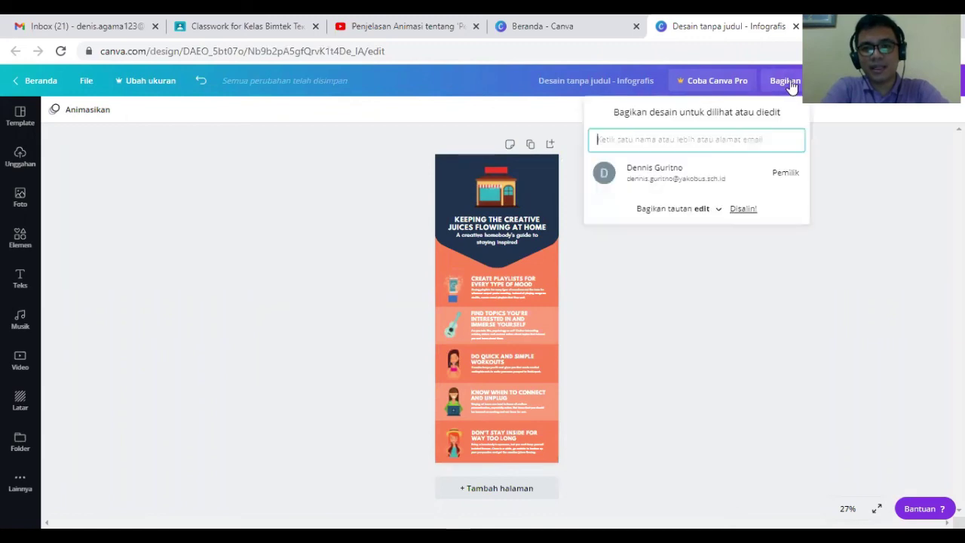
click(743, 209)
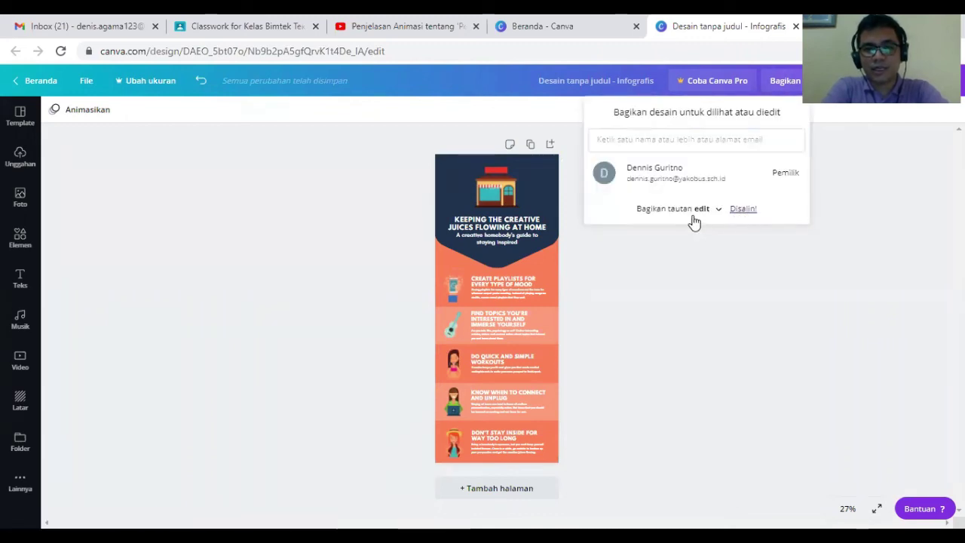
- Switch back to Google Classroom and start a new material post titled "Infografis"
click(301, 22)
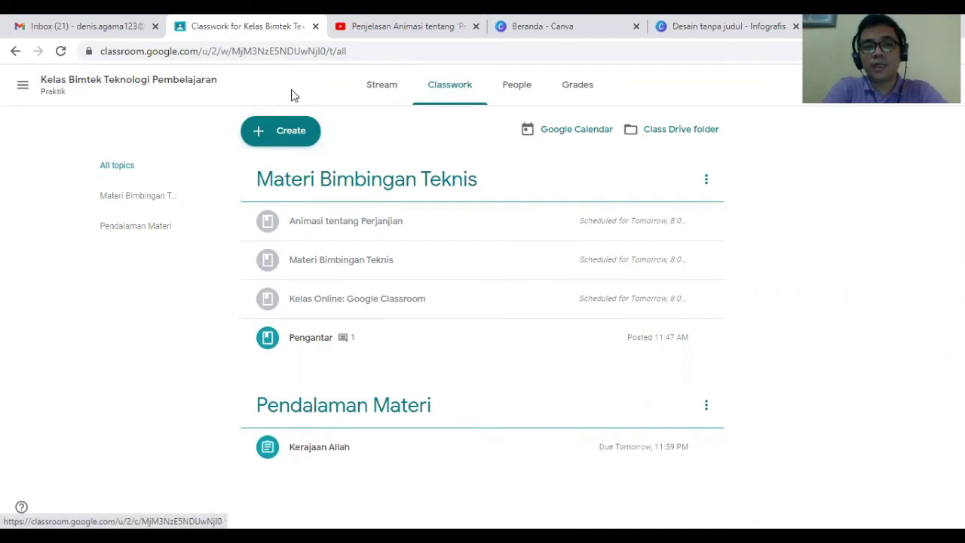
click(283, 133)
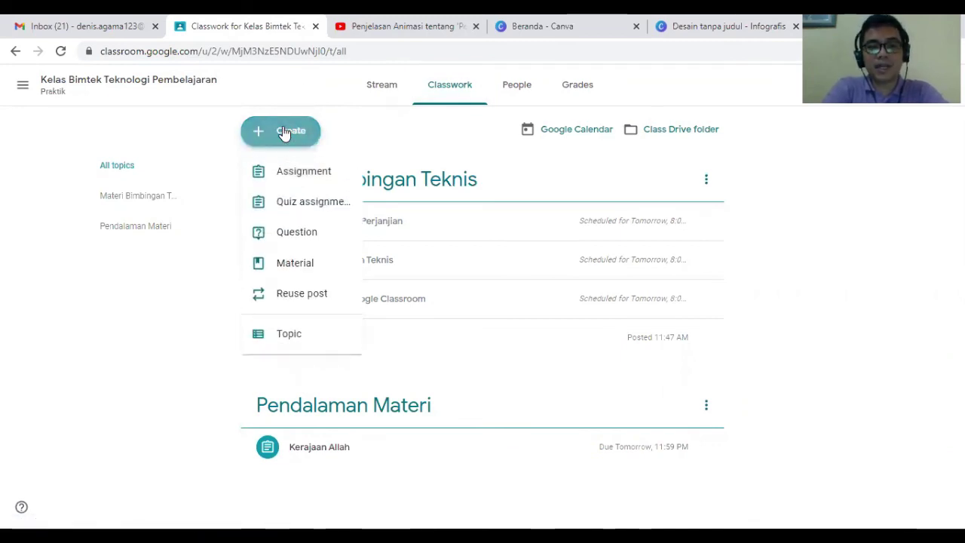
click(312, 263)
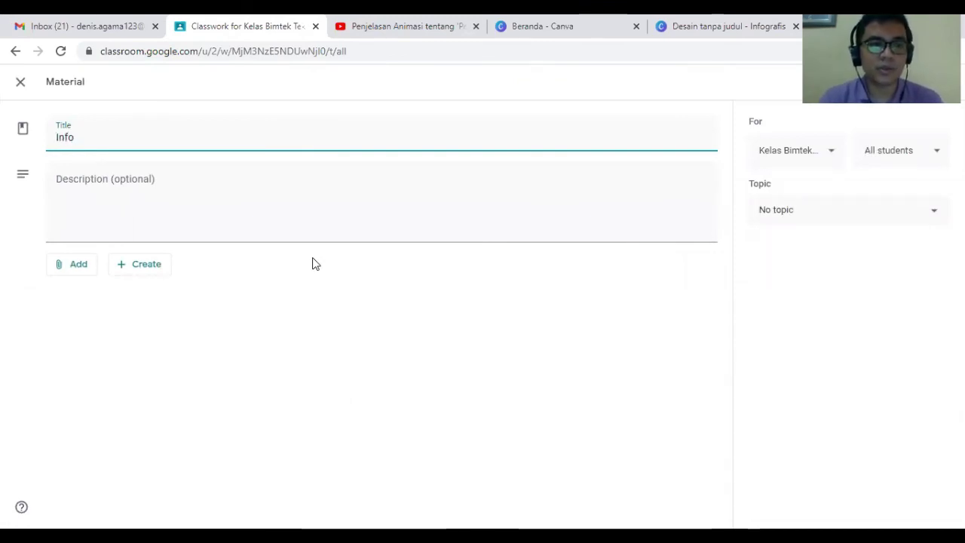
text(Infoggrafis)
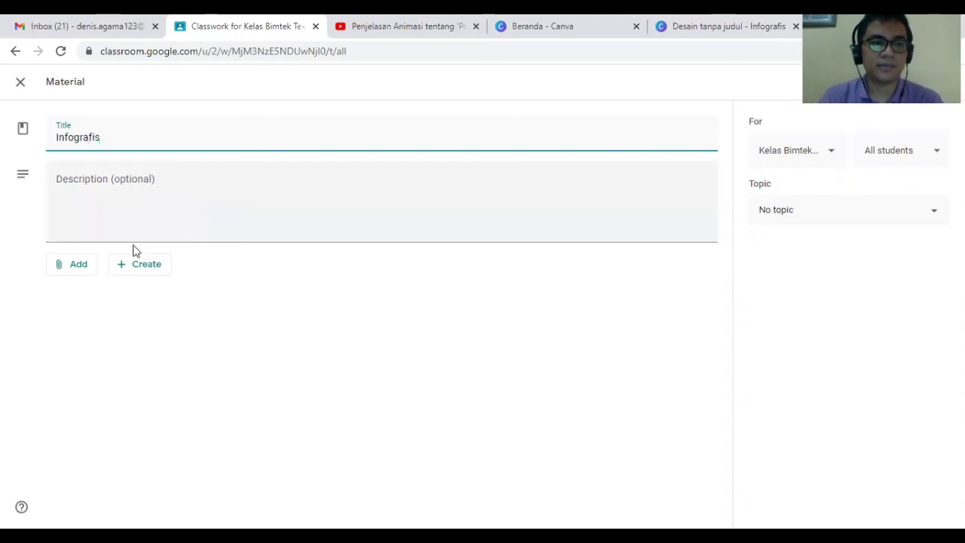
- Attach the copied Canva design link to the Infografis material
click(86, 263)
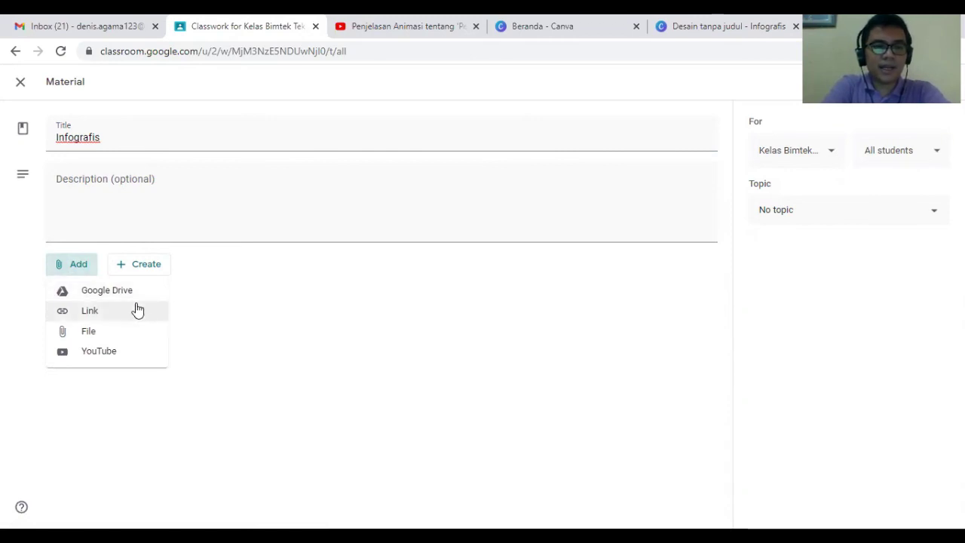
click(90, 320)
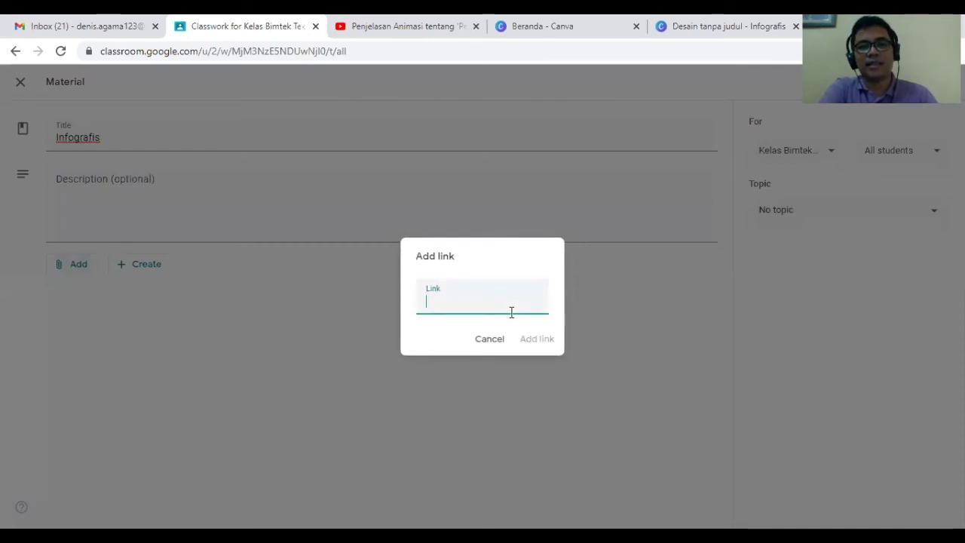
key(ctrl+v)
click(545, 344)
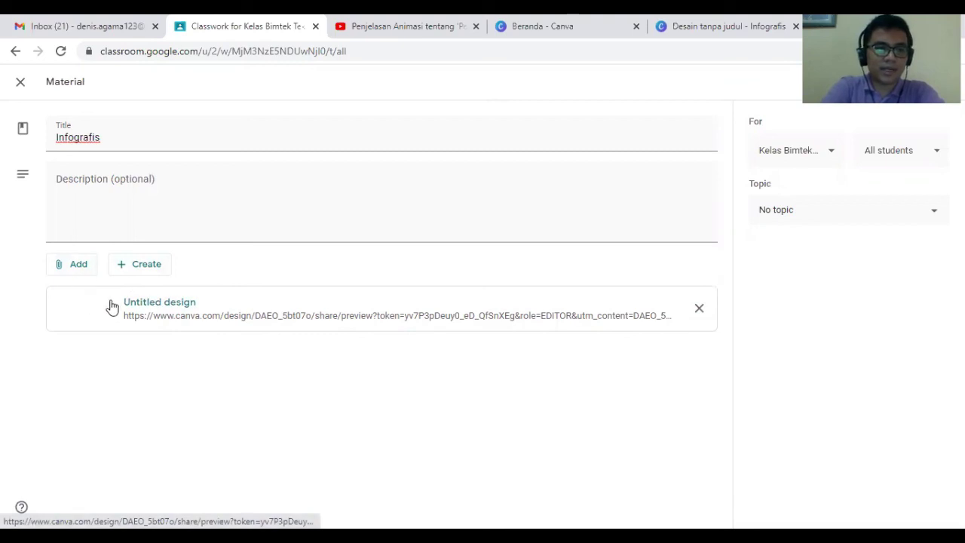
- Put the Infografis material in the topic Materi Bimbingan Teknis and schedule it for Dec 1, 2020 at 8:00 AM
click(890, 211)
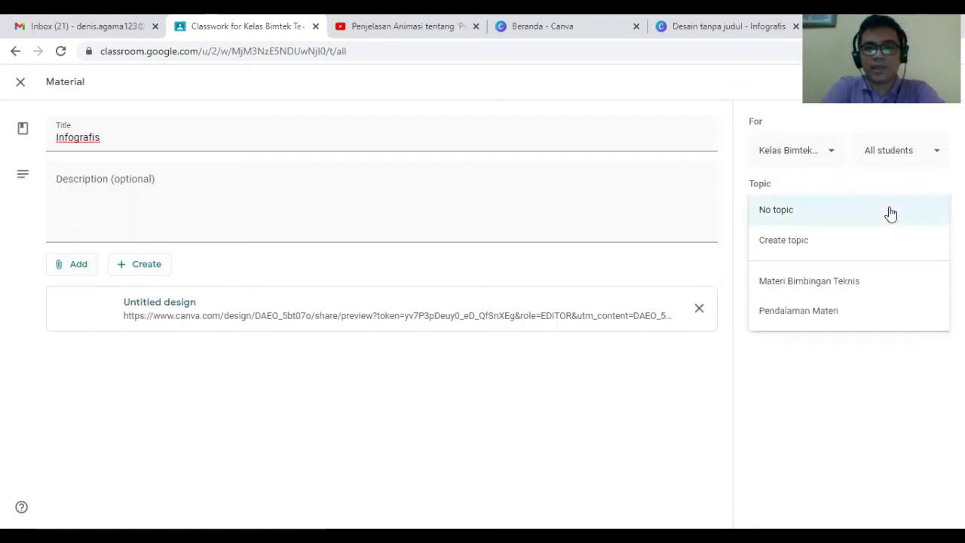
click(862, 283)
click(925, 154)
click(926, 155)
click(941, 82)
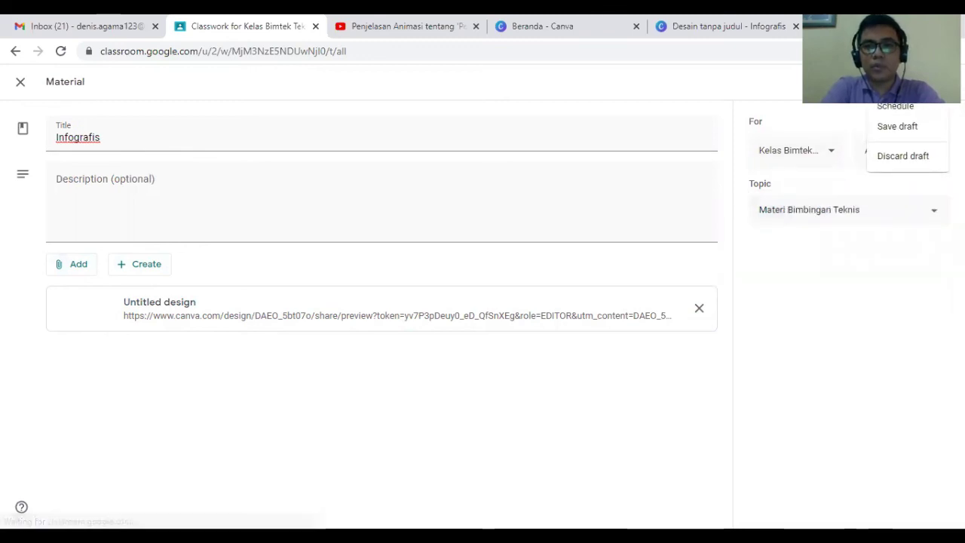
click(921, 112)
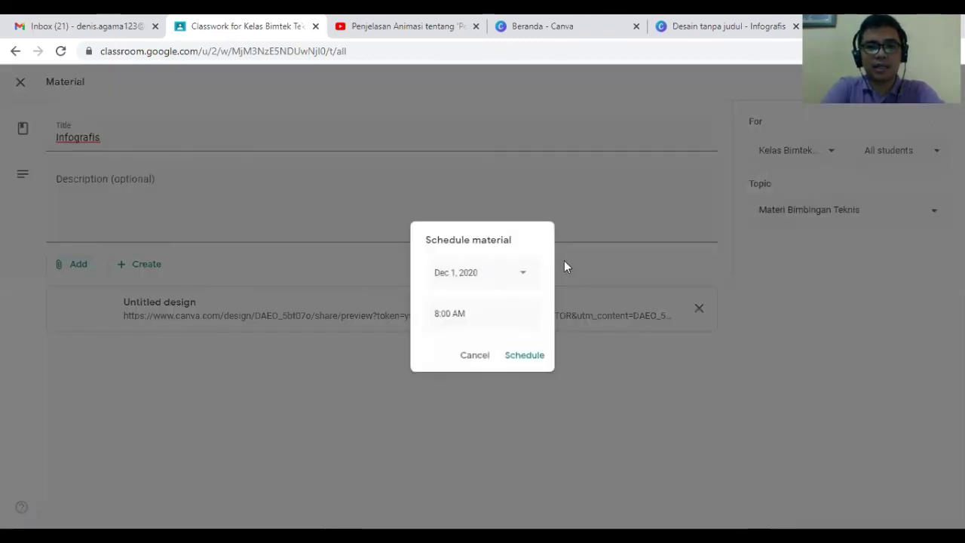
click(536, 357)
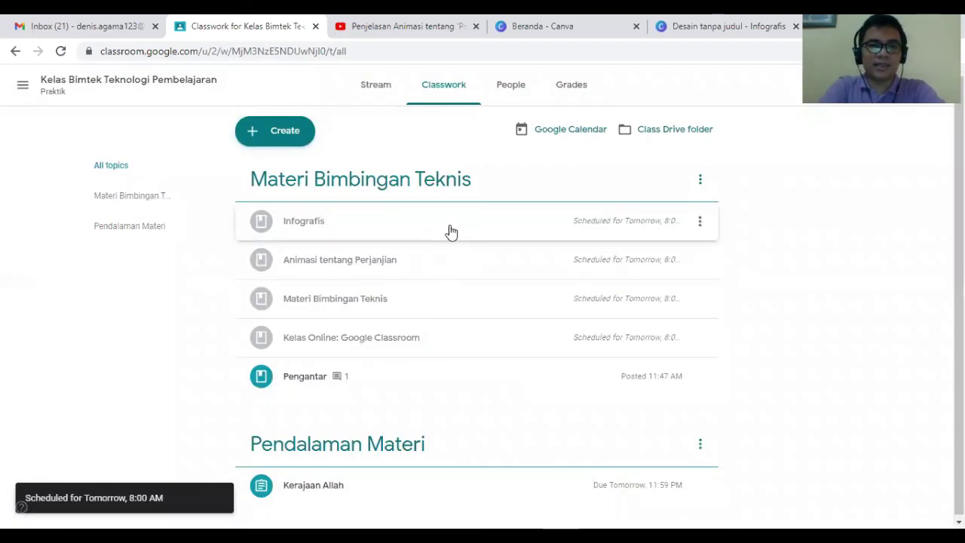
- Expand the Infografis, Animasi tentang Perjanjian, Materi Bimbingan Teknis and Kelas Online: Google Classroom materials in turn to check their attachments
click(450, 230)
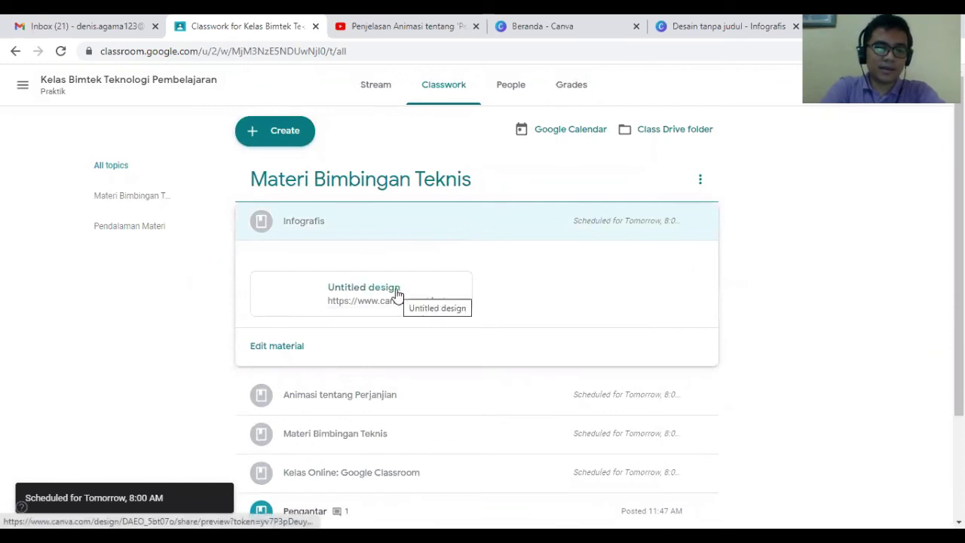
click(405, 397)
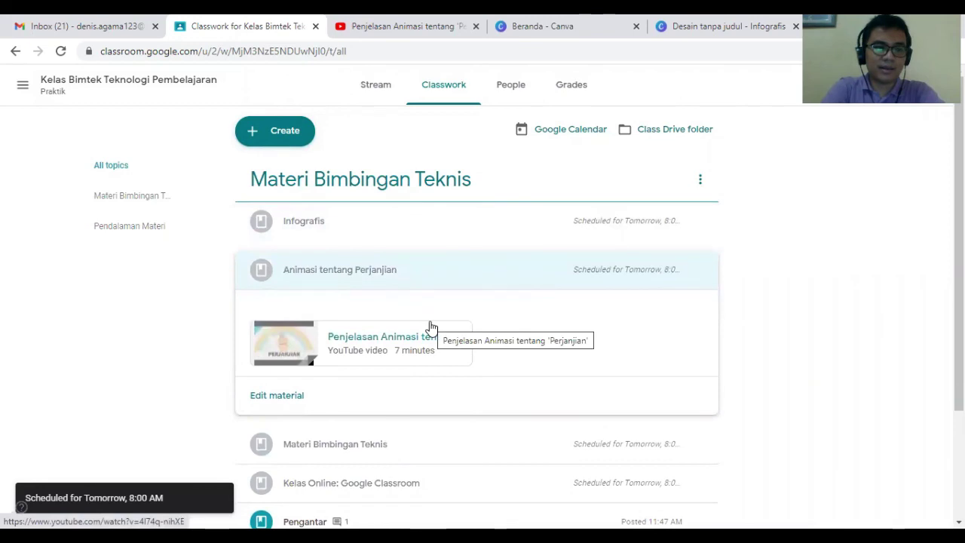
scroll(431, 327, down, 2)
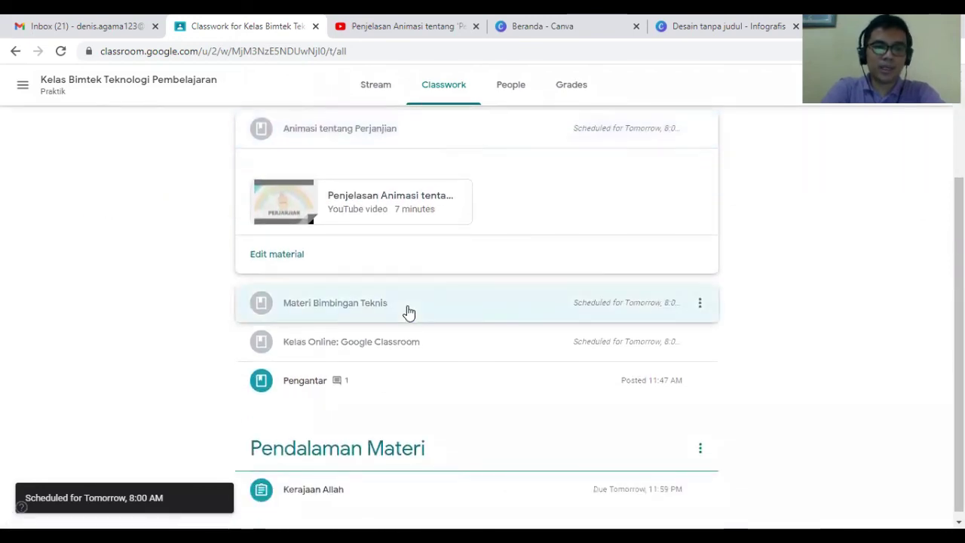
click(407, 312)
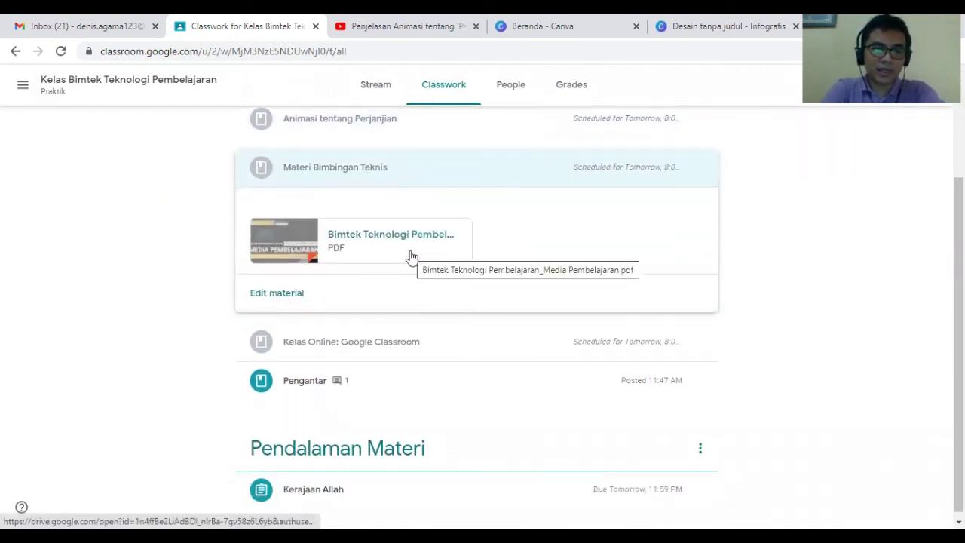
click(399, 341)
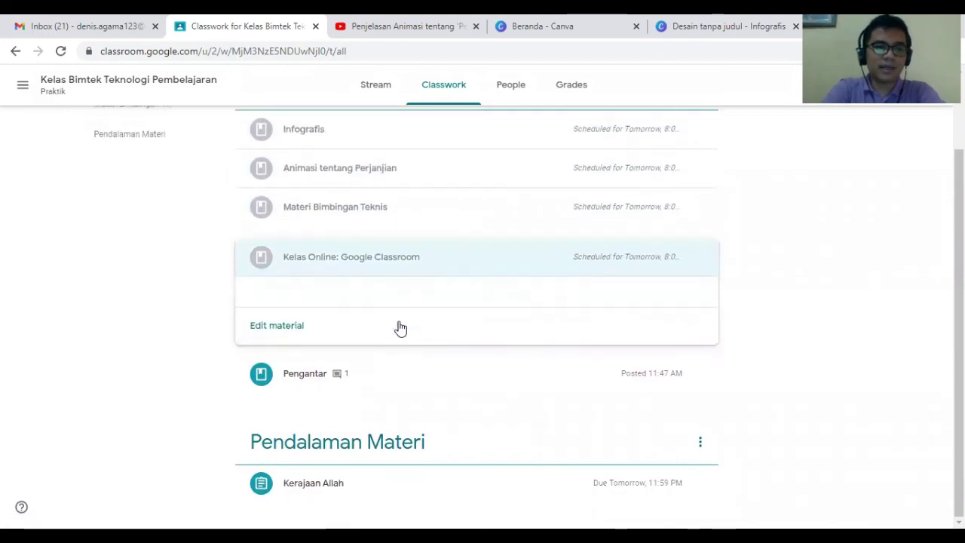